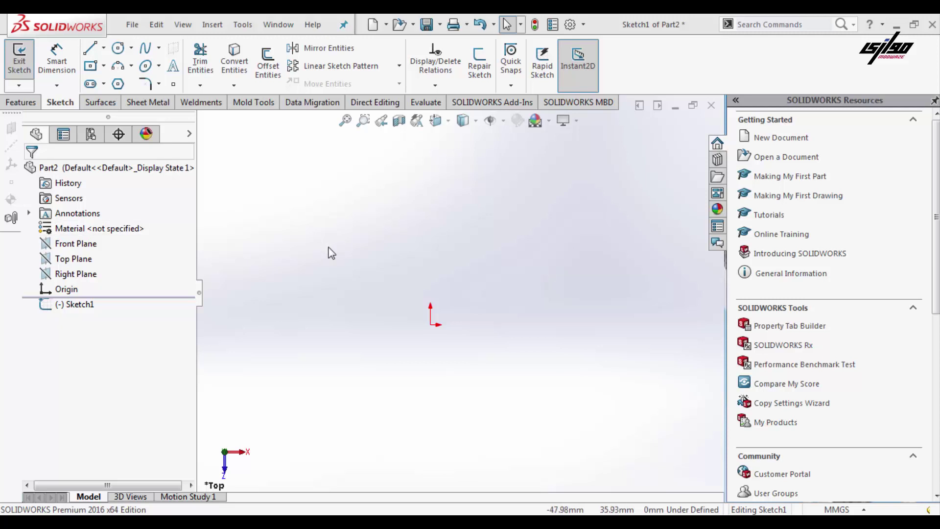
# Step: Sketch a corner rectangle about 76 mm tall enclosing the origin
pyautogui.click(90, 66)
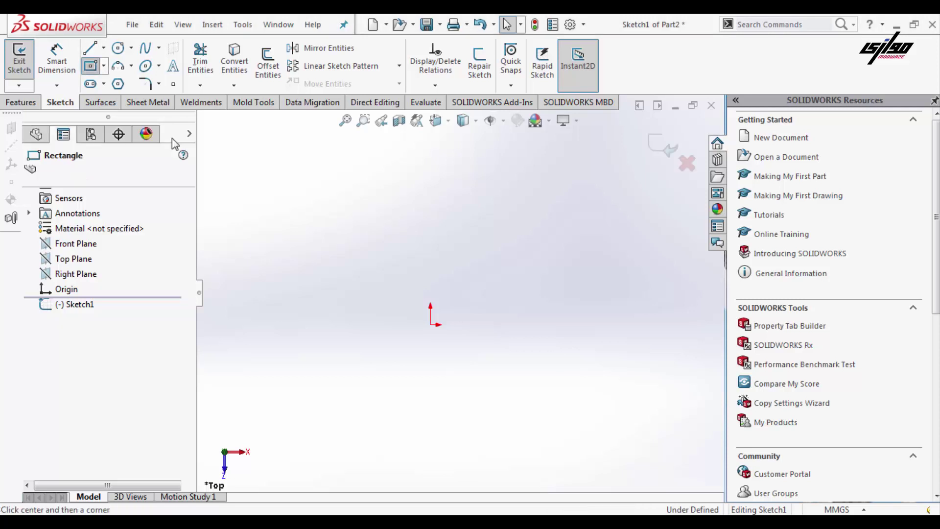
pyautogui.click(396, 344)
pyautogui.click(503, 174)
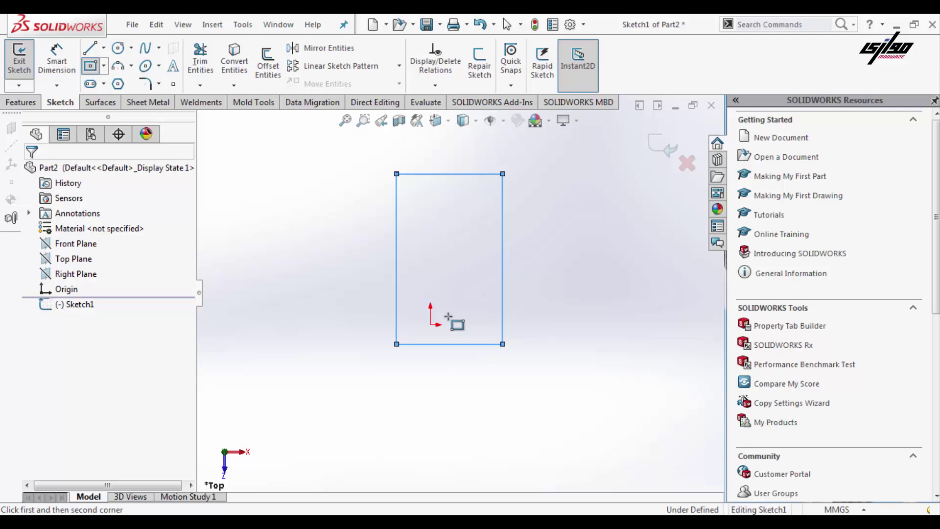
pyautogui.press('Escape')
# Step: Add a vertical relation between the midpoint of the rectangle's bottom edge and the origin
pyautogui.click(450, 344)
pyautogui.click(450, 345)
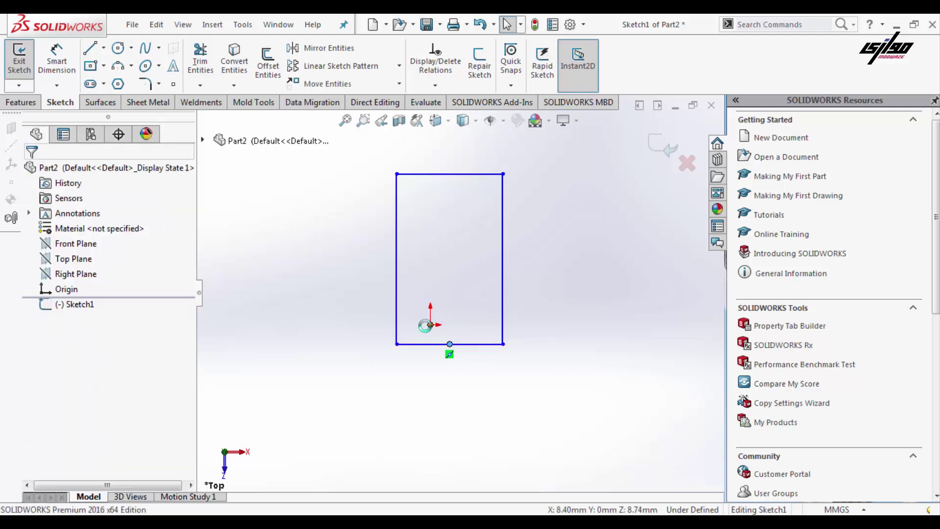
pyautogui.keyDown('ctrl'); pyautogui.click(430, 325); pyautogui.keyUp('ctrl')
pyautogui.click(40, 410)
pyautogui.click(303, 413)
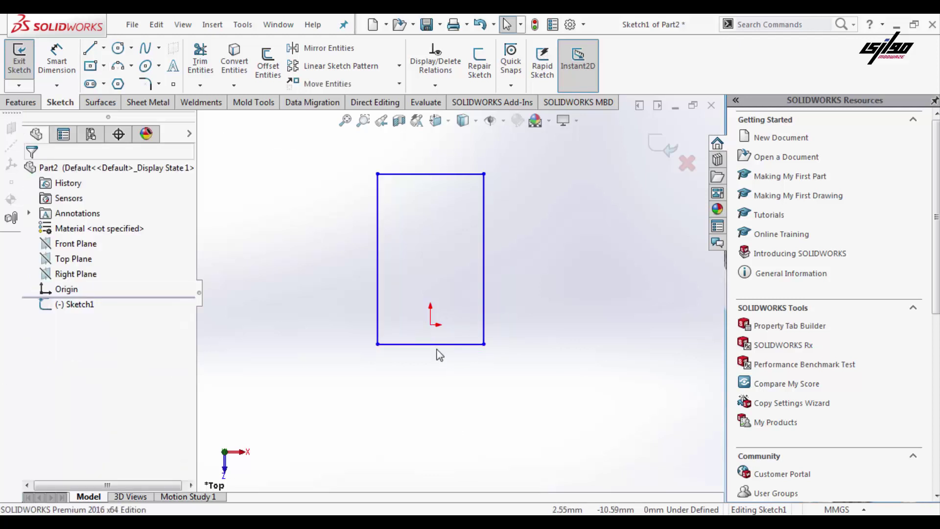
# Step: Make the midpoint of the rectangle's bottom edge coincident with the origin
pyautogui.click(430, 344)
pyautogui.click(430, 324)
pyautogui.keyDown('ctrl'); pyautogui.click(430, 345); pyautogui.keyUp('ctrl')
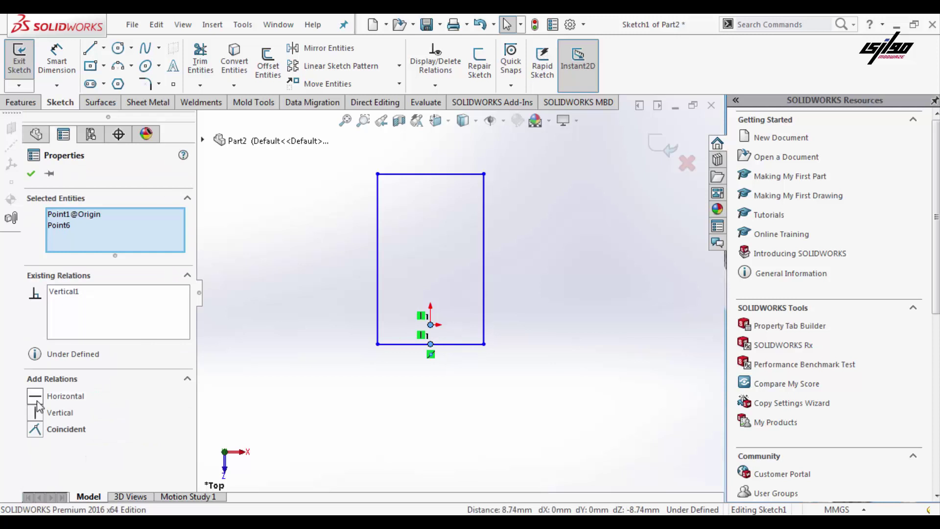
pyautogui.click(35, 429)
# Step: Dimension the rectangle's right vertical edge and set its length to 150 mm
pyautogui.click(57, 60)
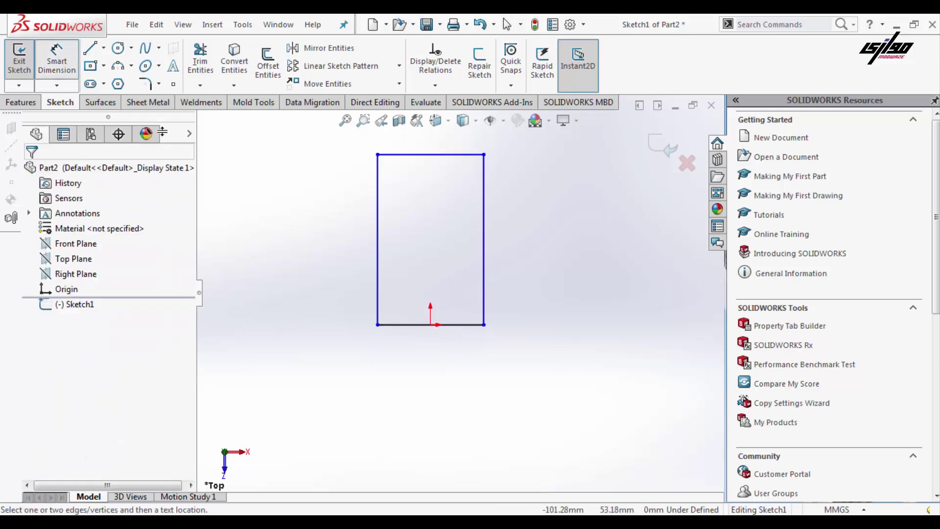
pyautogui.click(484, 270)
pyautogui.click(530, 264)
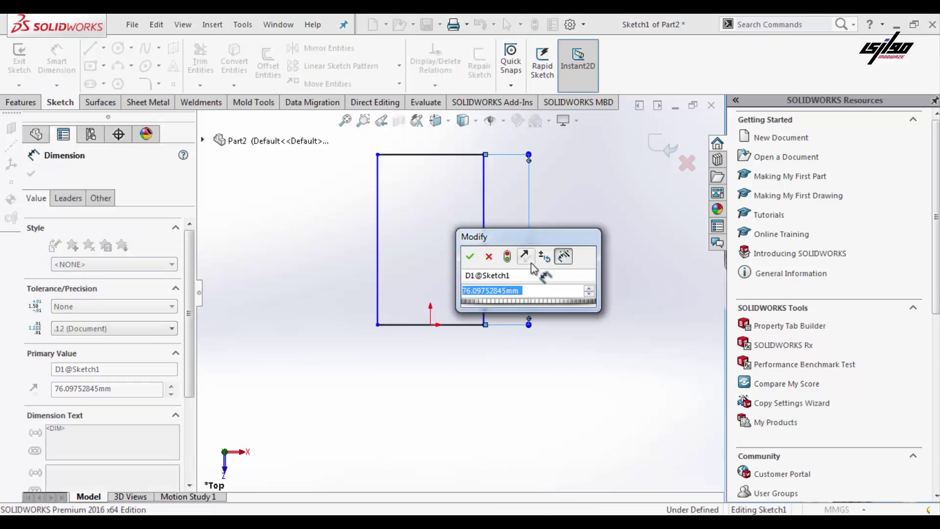
pyautogui.write('8')
pyautogui.press('BackSpace')
pyautogui.write('150')
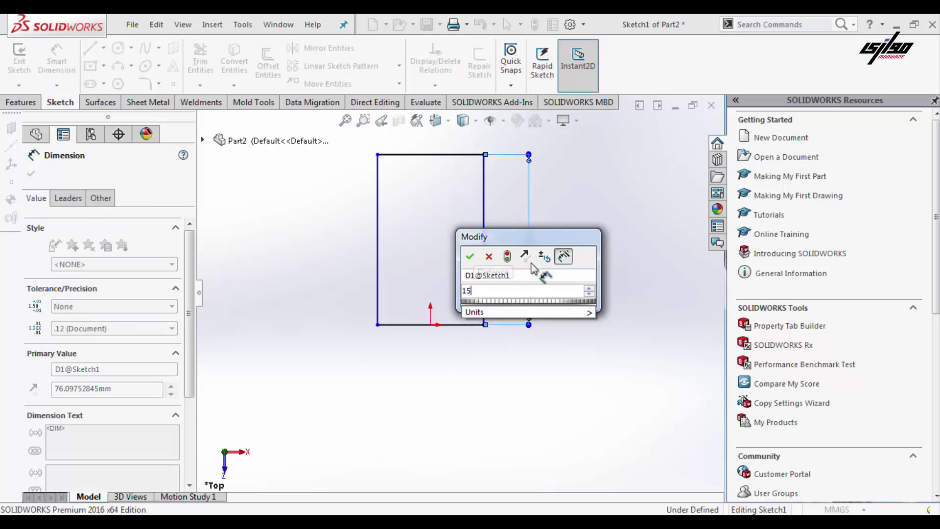
pyautogui.press('Return')
pyautogui.click(484, 296)
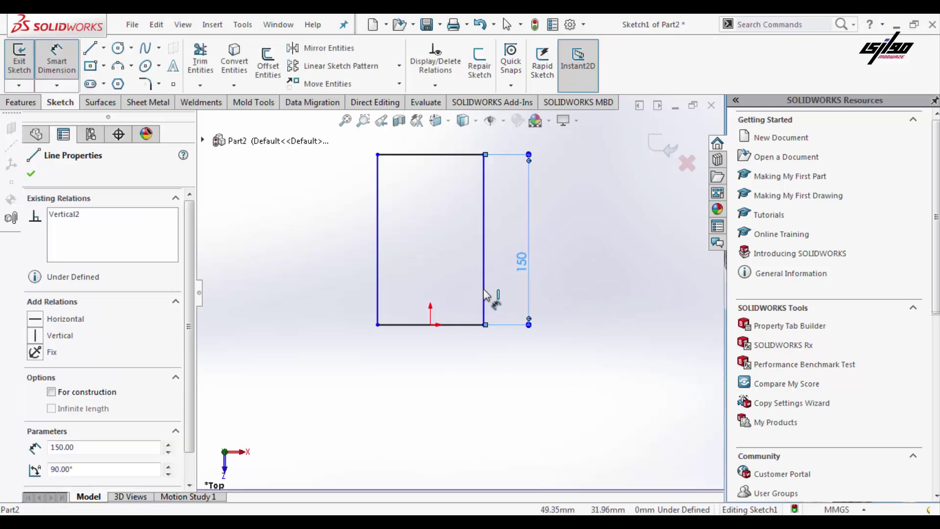
pyautogui.click(368, 299)
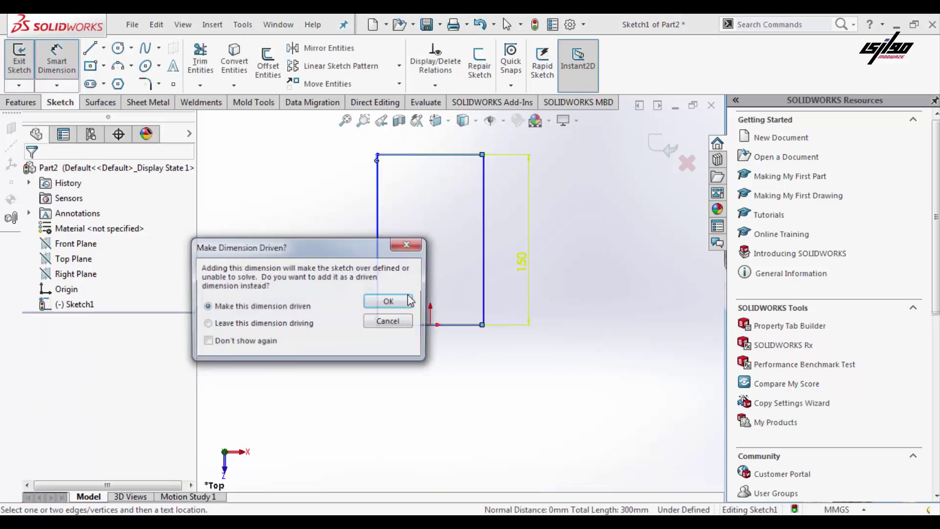
pyautogui.press('Return')
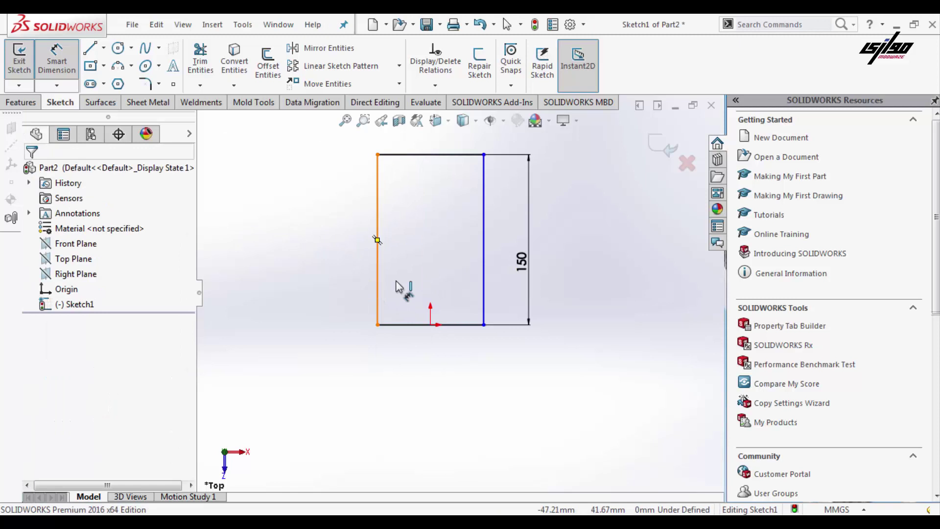
# Step: Dimension the distance between the rectangle's two vertical edges and set it to 30 mm
pyautogui.click(378, 288)
pyautogui.click(484, 286)
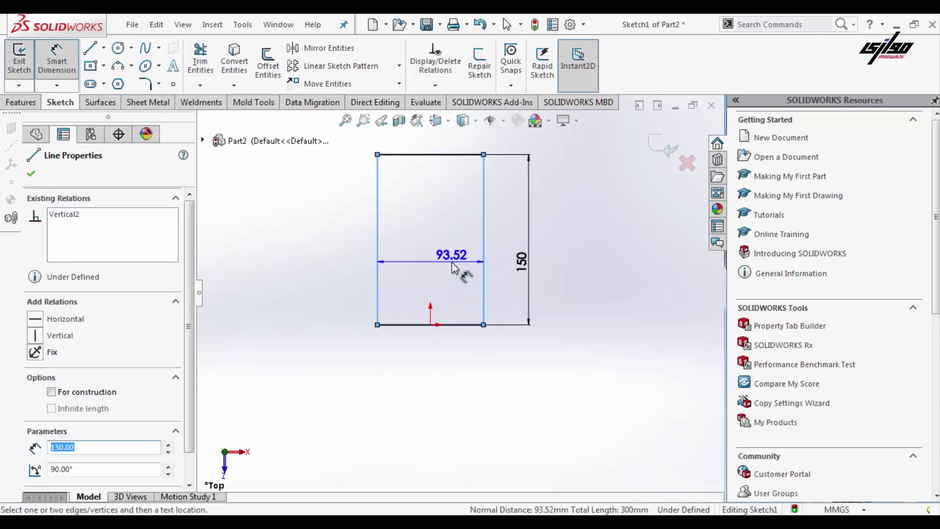
pyautogui.click(453, 269)
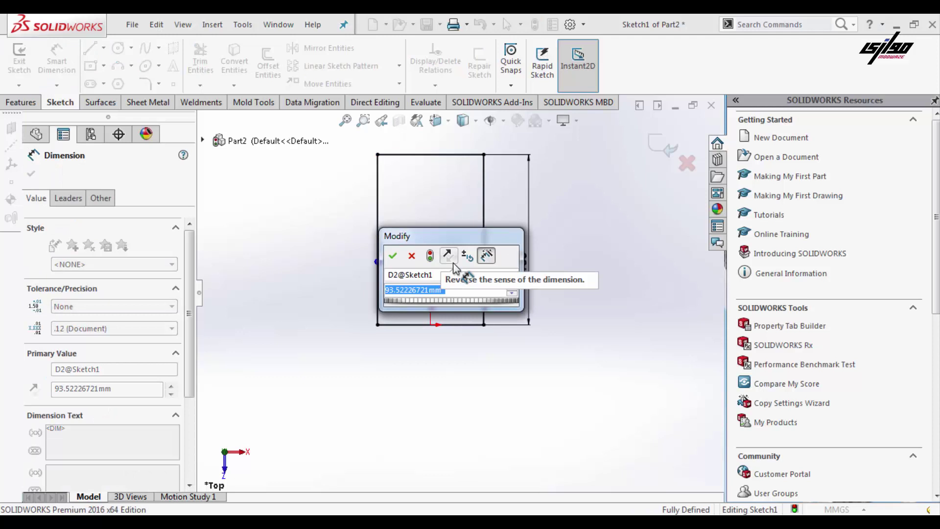
pyautogui.write('30')
pyautogui.press('Return')
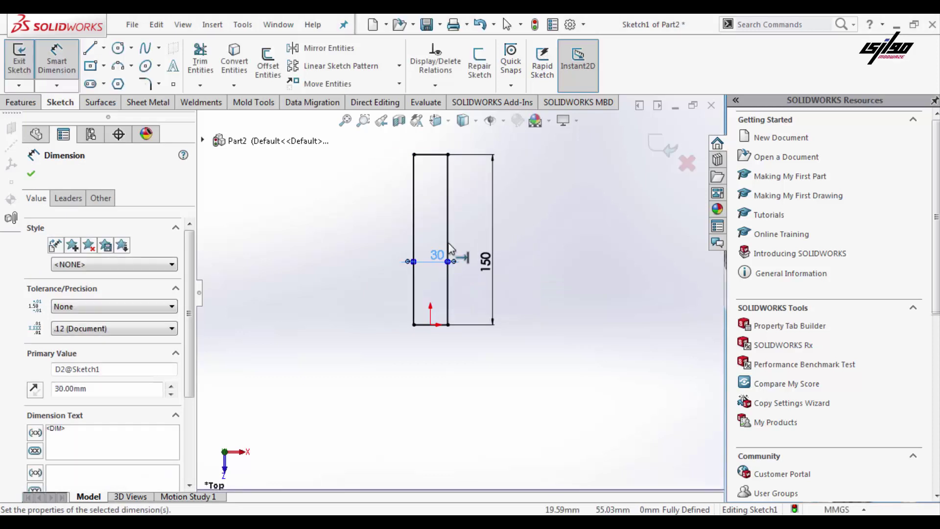
pyautogui.press('Escape')
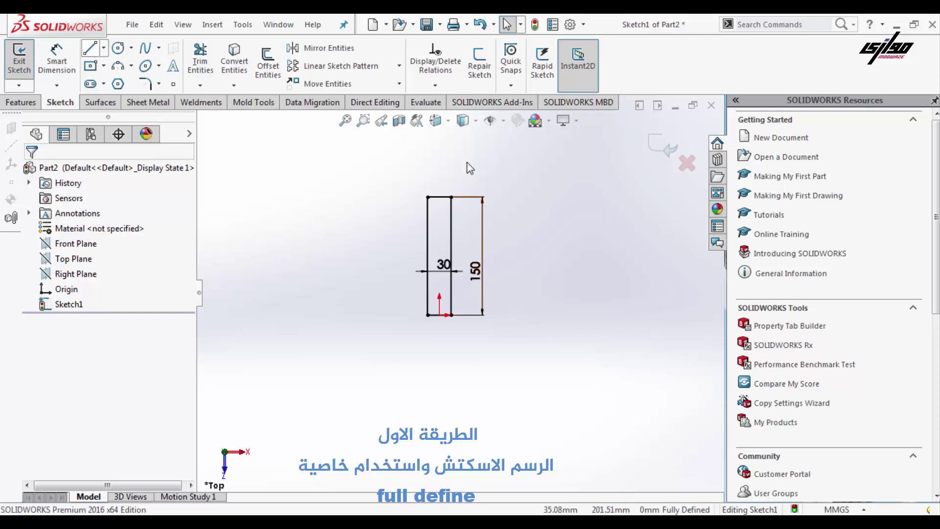
# Step: Sketch a slanted four-line outline about 91 by 33 mm across the rectangle's upper end and make its left long and top edges perpendicular
pyautogui.scroll(-4, 468, 132)
pyautogui.click(89, 48)
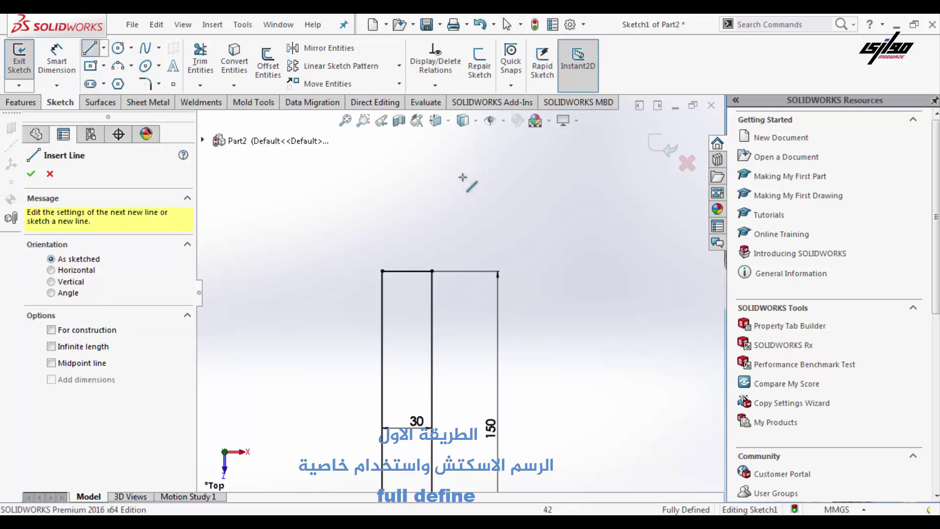
pyautogui.click(480, 164)
pyautogui.click(398, 291)
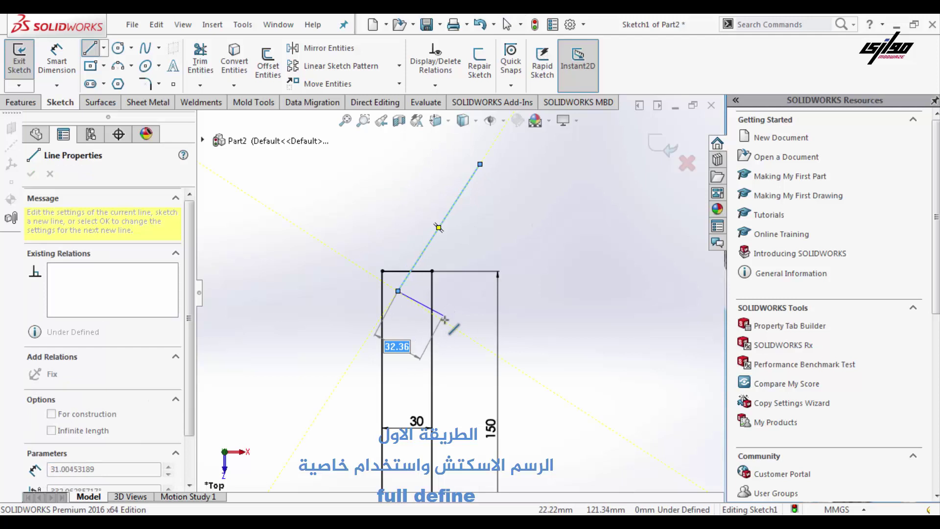
pyautogui.click(444, 319)
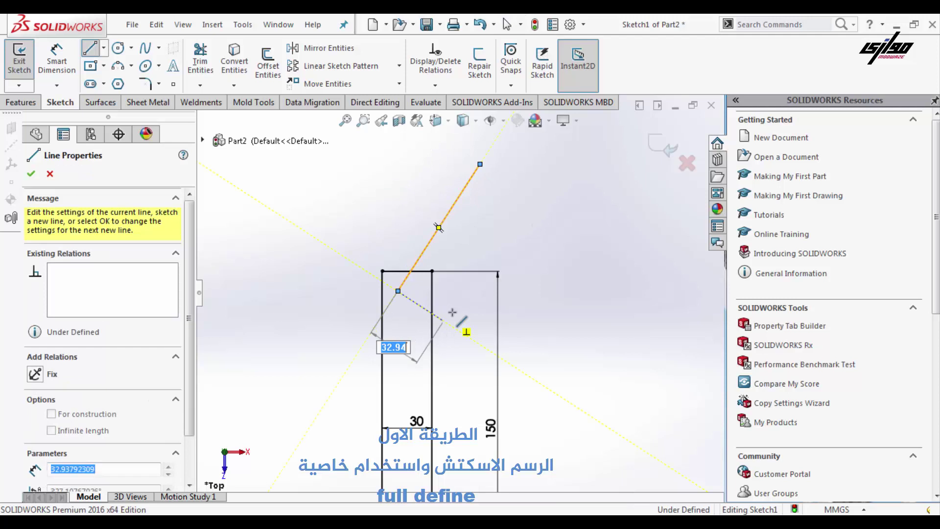
pyautogui.click(480, 164)
pyautogui.press('Escape')
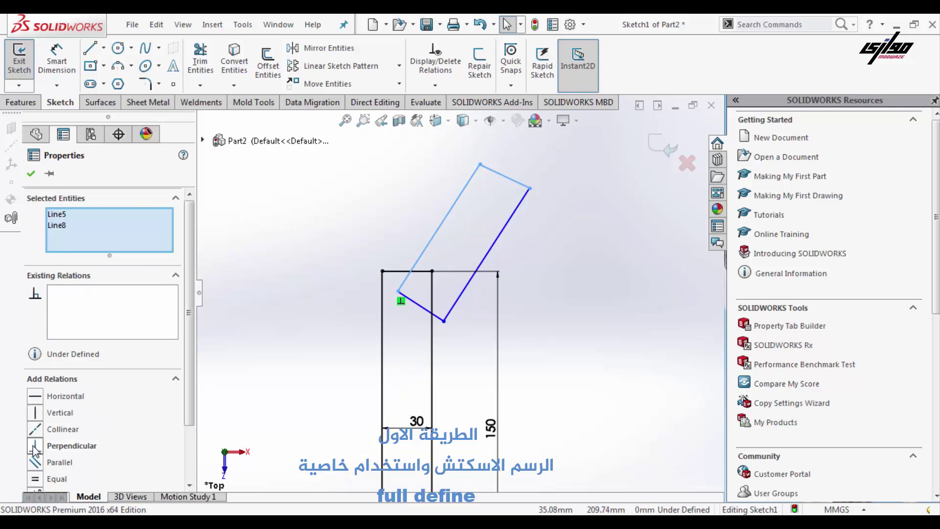
pyautogui.click(34, 447)
pyautogui.press('Escape')
# Step: Dimension the distance between the slanted outline's two long edges and set it to 30 mm
pyautogui.click(65, 61)
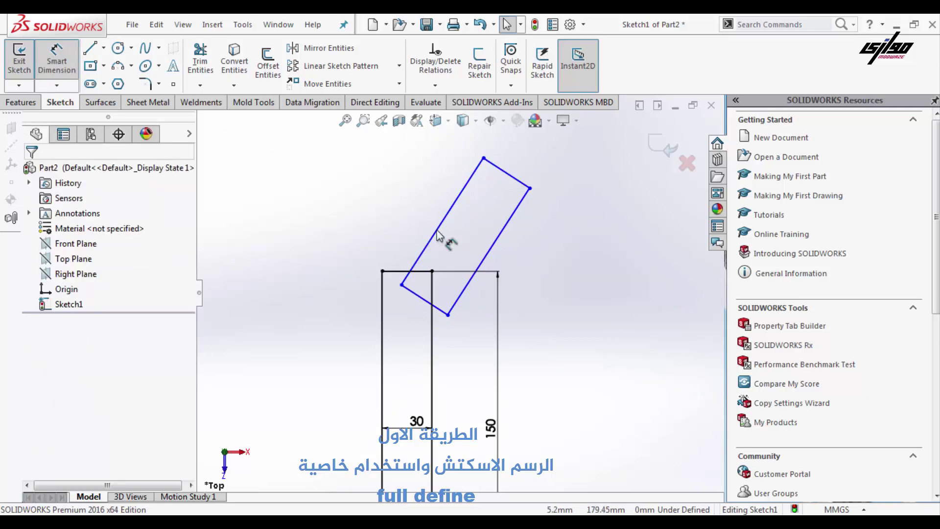
pyautogui.click(451, 209)
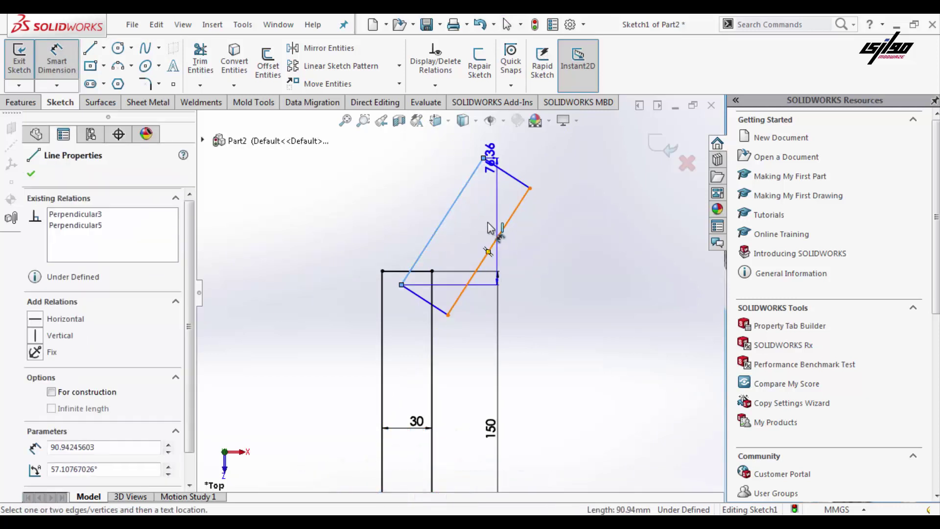
pyautogui.click(493, 251)
pyautogui.click(485, 230)
pyautogui.write('30')
pyautogui.press('Return')
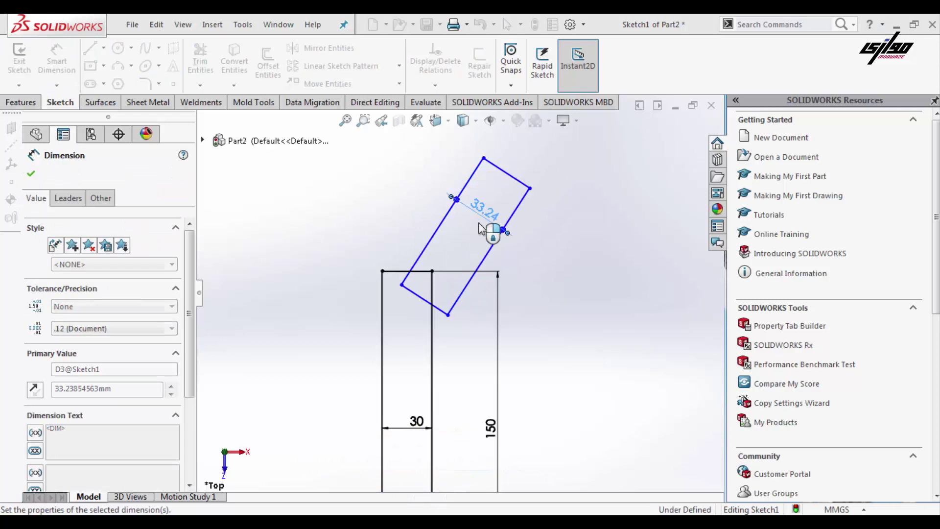
# Step: Dimension the distance between the slanted outline's two short end edges and set it to 150 mm
pyautogui.click(444, 314)
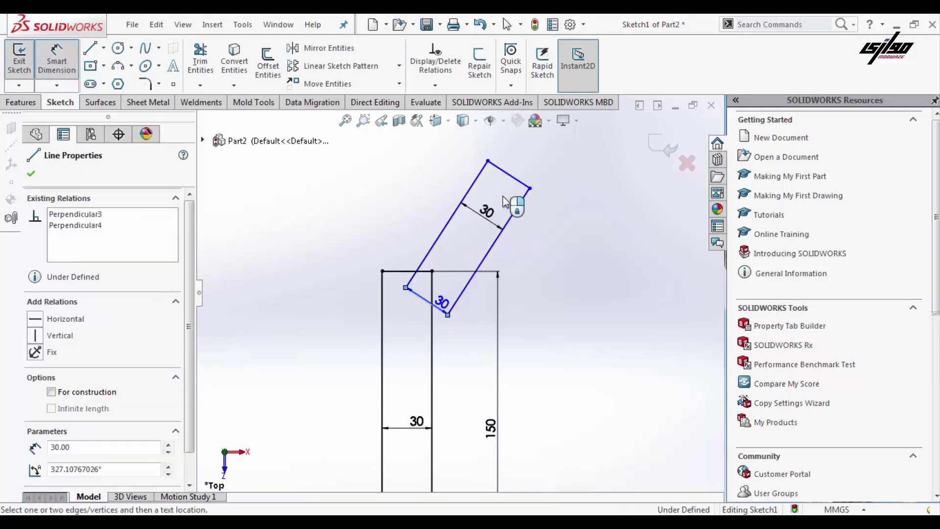
pyautogui.click(523, 185)
pyautogui.click(560, 242)
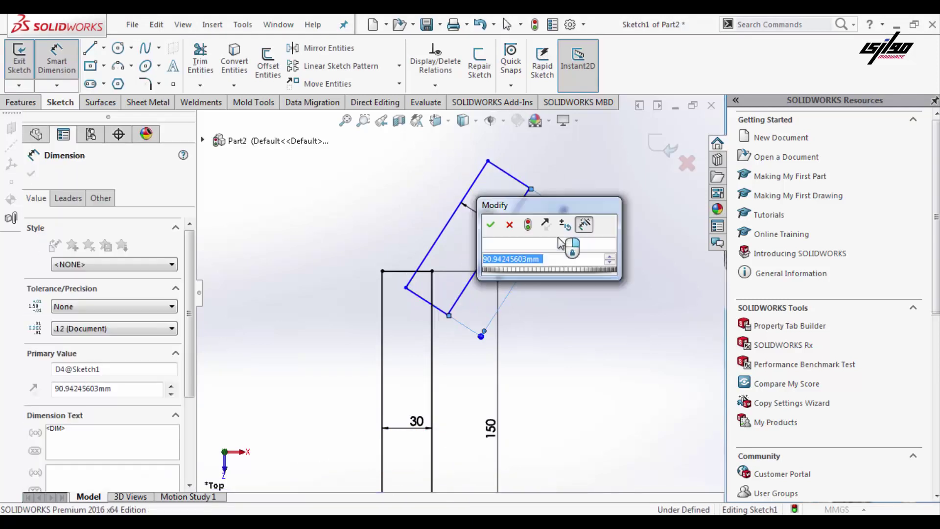
pyautogui.write('150')
pyautogui.press('Return')
pyautogui.press('Escape')
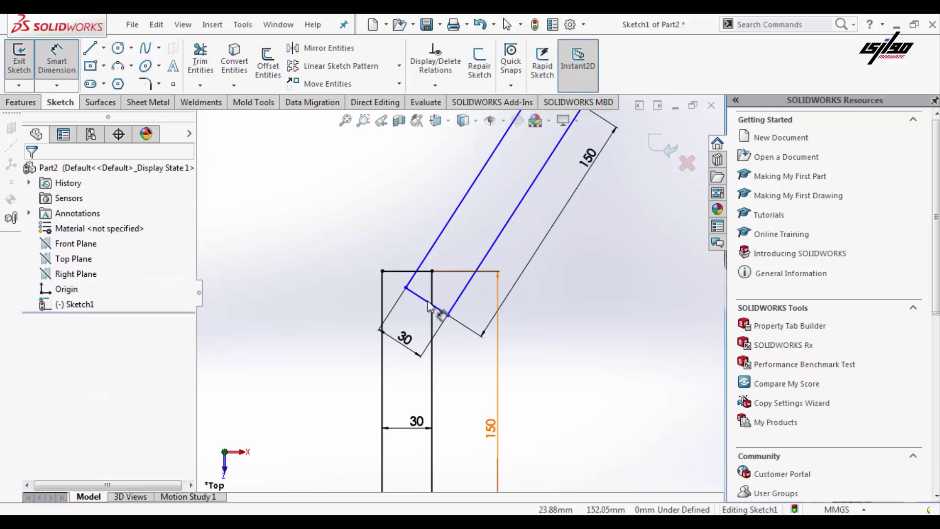
# Step: Sketch a circle about 4 mm in diameter just below the vertical rectangle's top edge
pyautogui.click(118, 47)
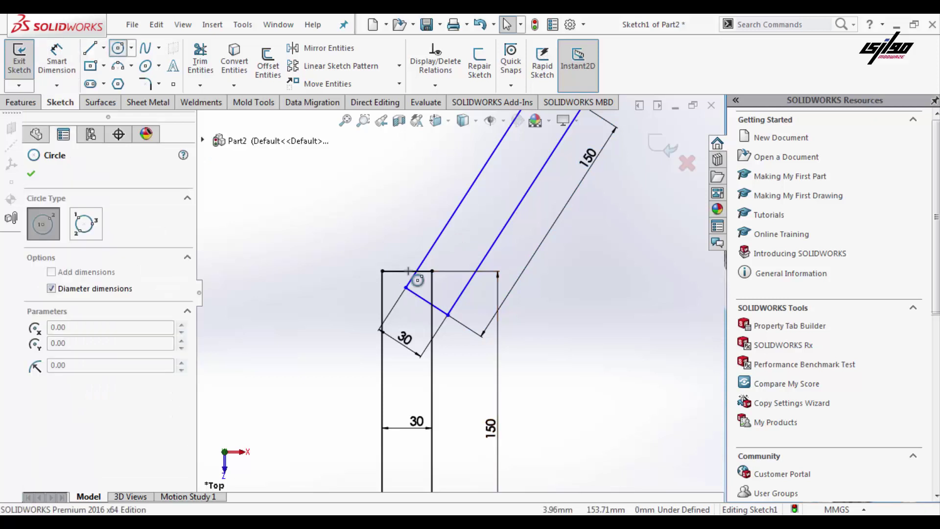
pyautogui.scroll(-2, 409, 291)
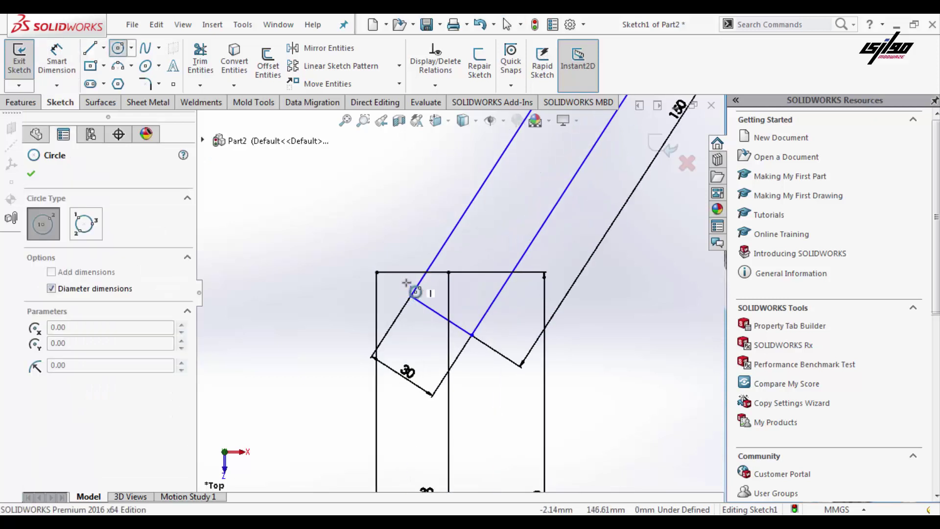
pyautogui.click(406, 283)
pyautogui.click(409, 278)
pyautogui.press('Escape')
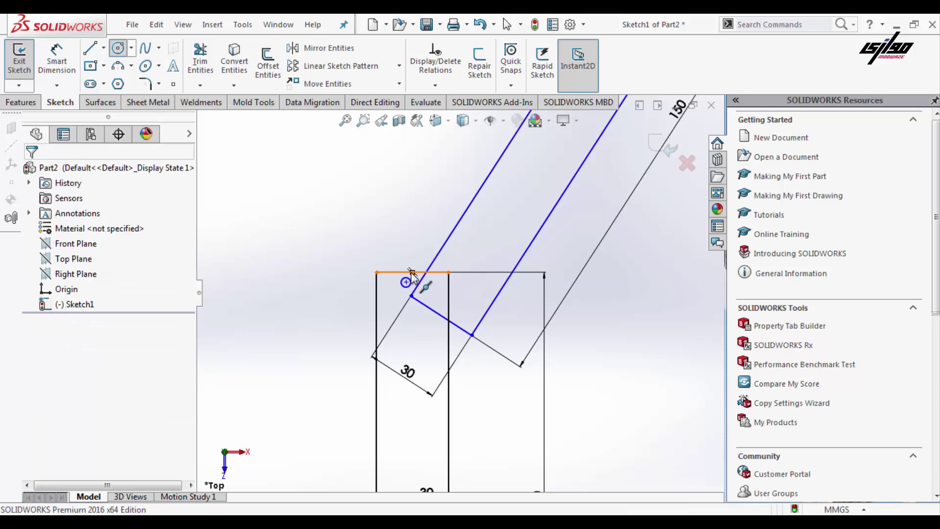
# Step: Align the circle's center vertically with the midpoint of the vertical rectangle's top edge
pyautogui.click(412, 272)
pyautogui.keyDown('ctrl'); pyautogui.click(406, 282); pyautogui.keyUp('ctrl')
pyautogui.click(36, 413)
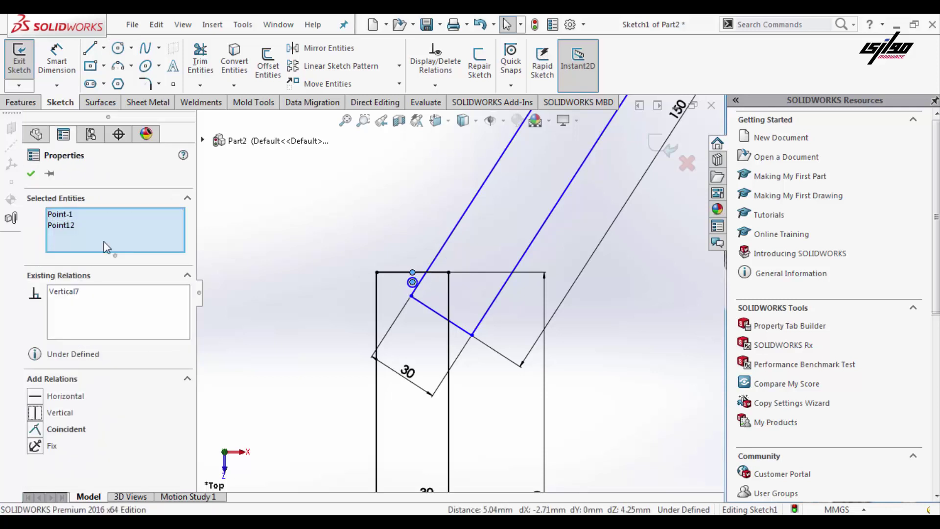
pyautogui.press('Escape')
# Step: Set the circle's diameter to 5 mm
pyautogui.click(56, 60)
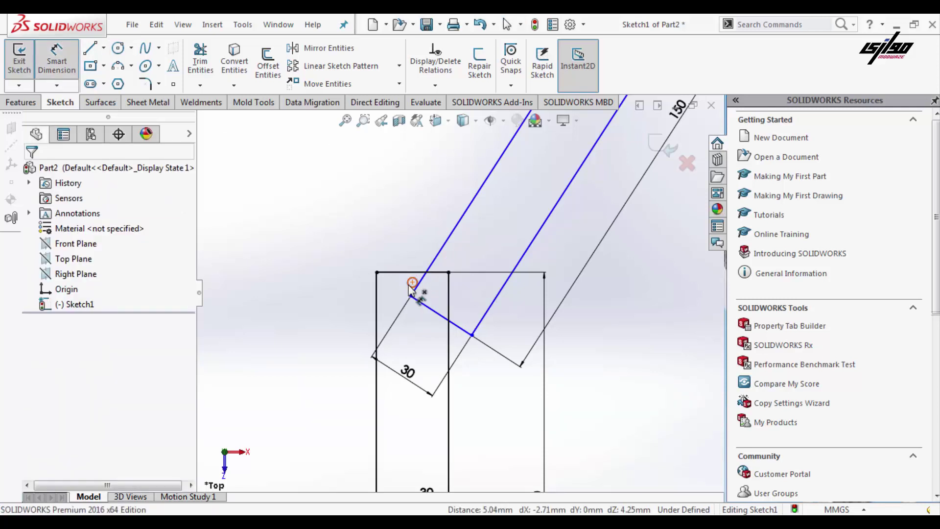
pyautogui.click(411, 289)
pyautogui.click(315, 295)
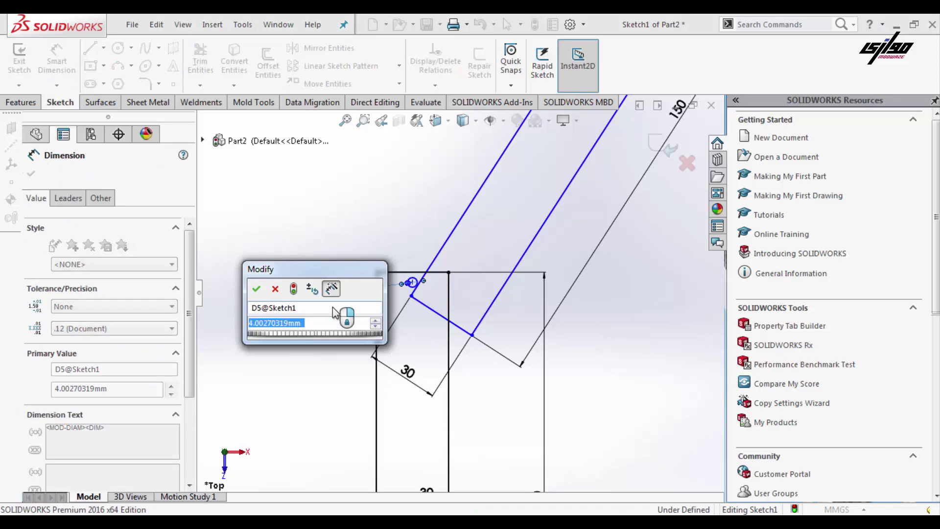
pyautogui.write('5')
pyautogui.press('Return')
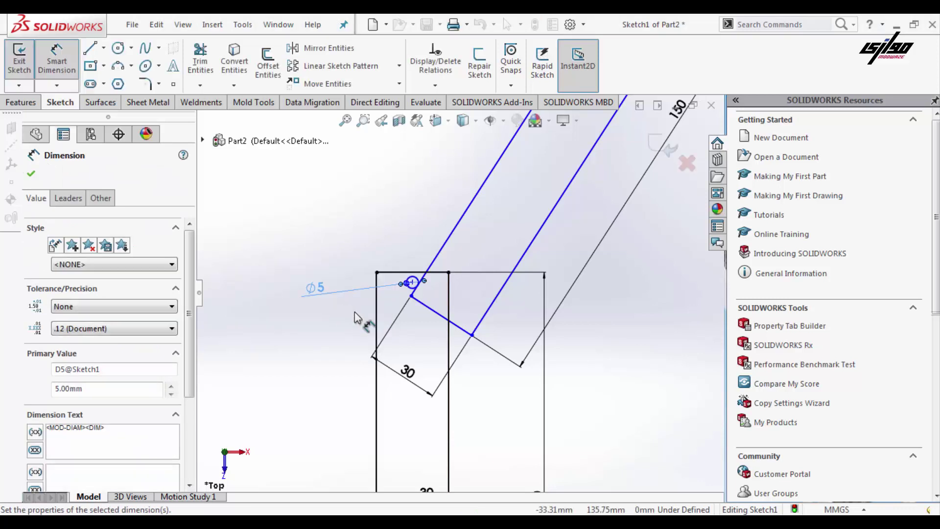
# Step: Dimension the circle's center 10 mm below the vertical rectangle's top edge
pyautogui.click(413, 283)
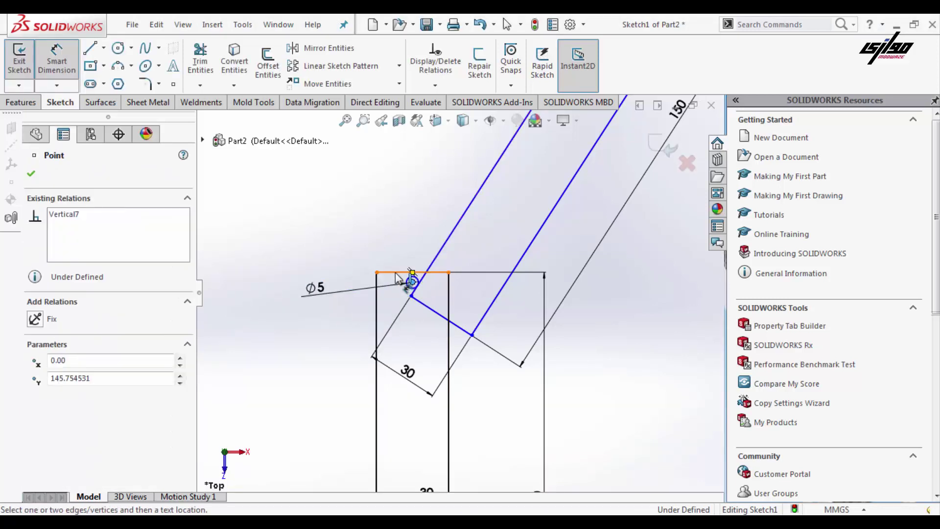
pyautogui.click(395, 272)
pyautogui.click(349, 249)
pyautogui.write('10')
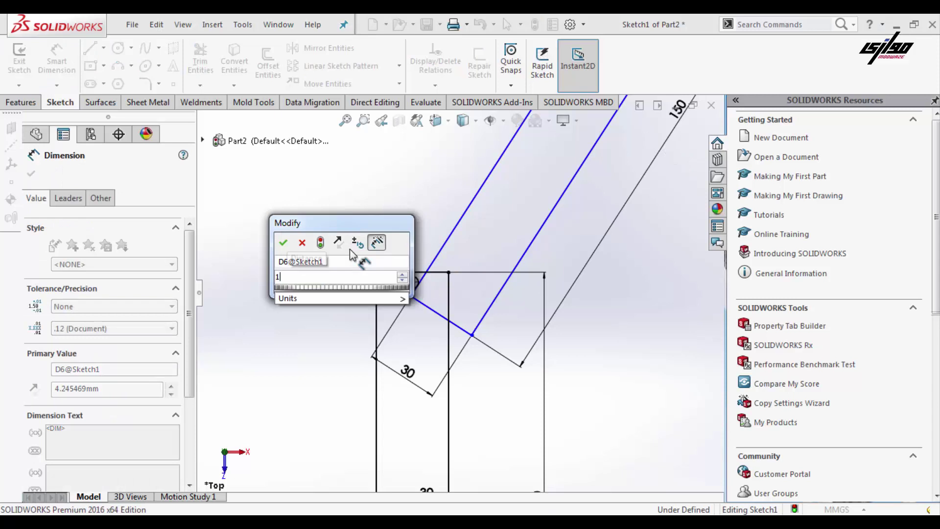
pyautogui.press('Return')
pyautogui.press('Escape')
pyautogui.scroll(2, 437, 295)
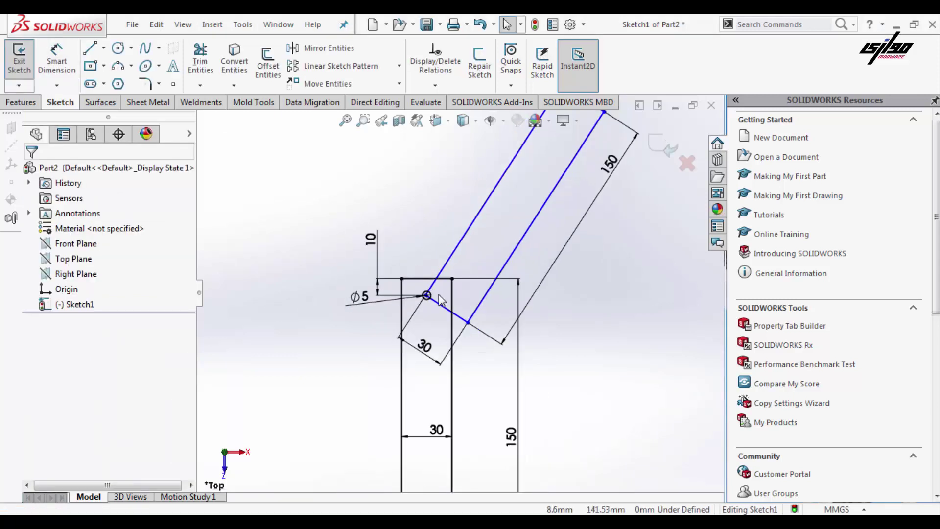
# Step: Move the slanted rectangle up and away so its lower corner is clear of the 5 mm circle
pyautogui.click(445, 307)
pyautogui.moveTo(410, 209); pyautogui.dragTo(403, 209)
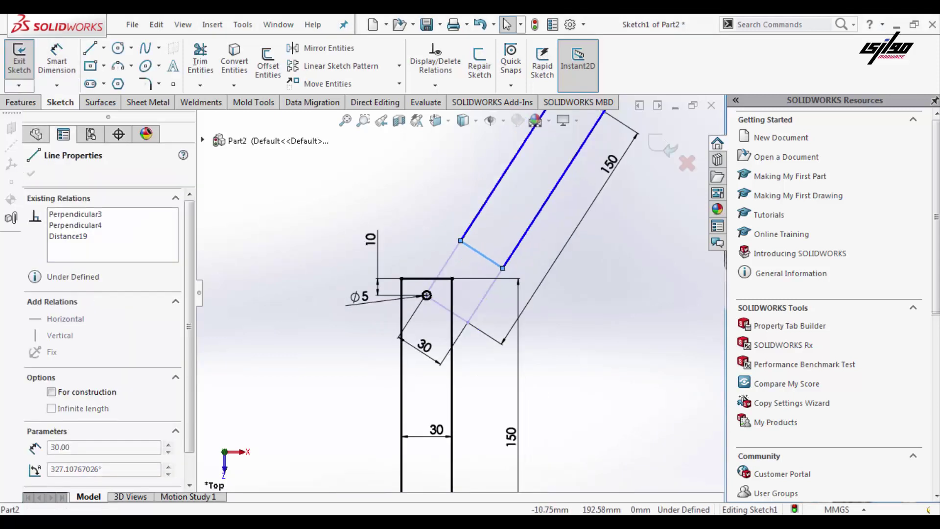
pyautogui.scroll(3, 551, 227)
pyautogui.scroll(-4, 520, 230)
pyautogui.press('Escape')
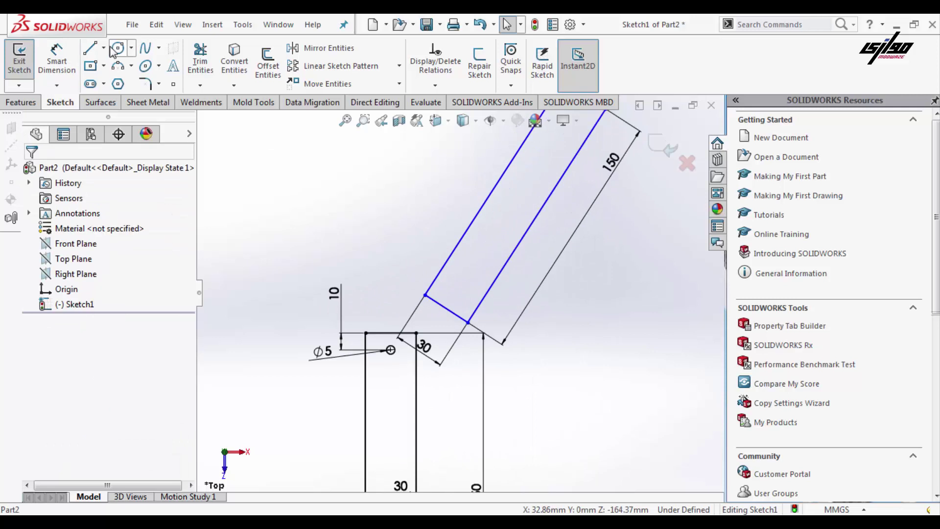
# Step: Sketch a circle about 12 mm in diameter inside the slanted rectangle's lower end
pyautogui.click(118, 47)
pyautogui.click(457, 295)
pyautogui.click(467, 296)
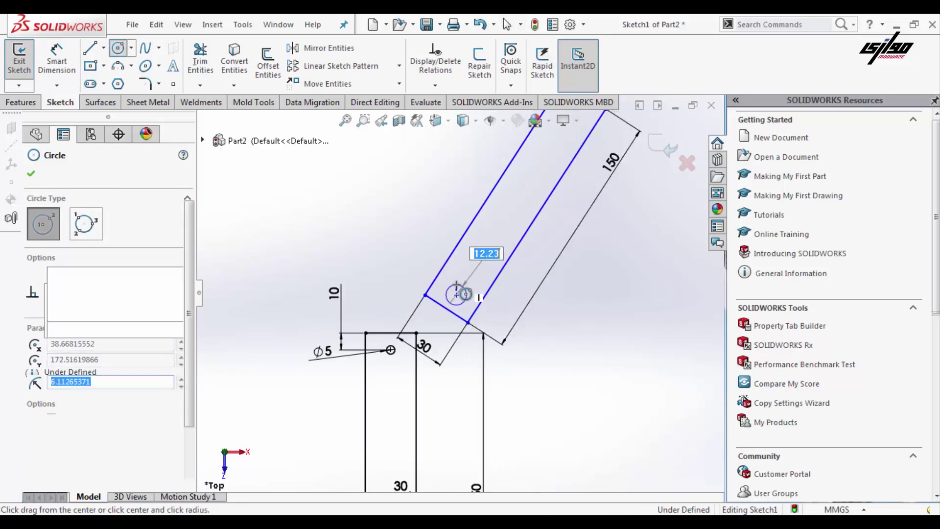
pyautogui.press('Escape')
# Step: Dimension the new circle's center 10 mm from the slanted rectangle's lower short edge
pyautogui.click(456, 294)
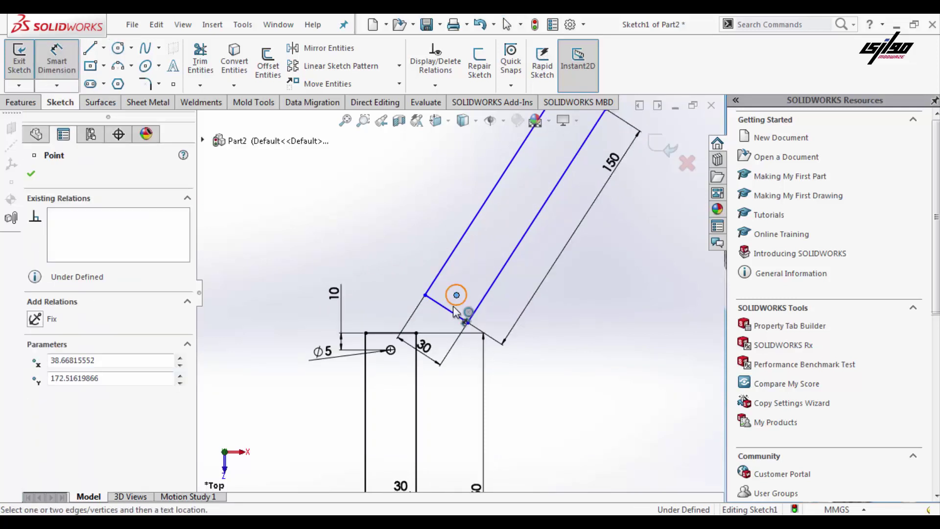
pyautogui.click(441, 305)
pyautogui.click(574, 361)
pyautogui.write('10')
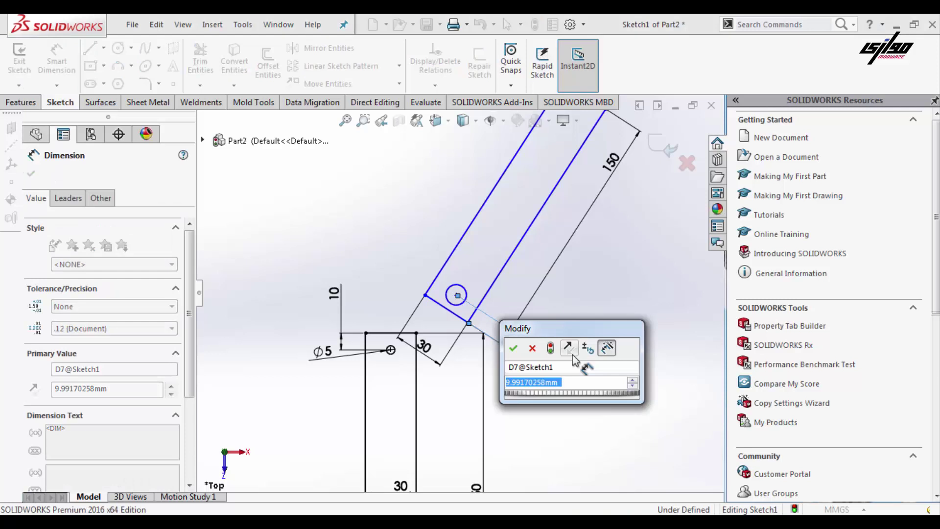
pyautogui.press('Return')
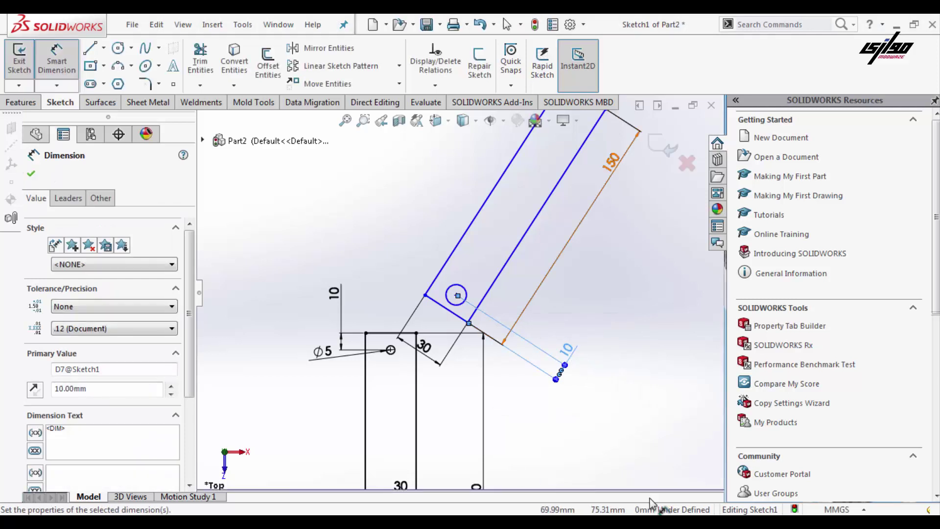
pyautogui.press('Escape')
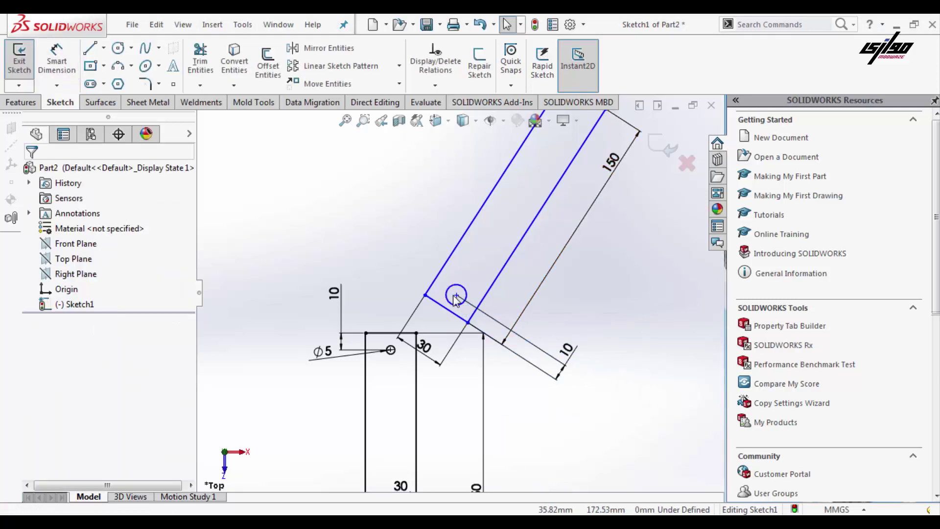
# Step: Merge the slanted rectangle's circle center with the center of the 5 mm circle
pyautogui.click(457, 295)
pyautogui.keyDown('ctrl'); pyautogui.click(390, 351); pyautogui.keyUp('ctrl')
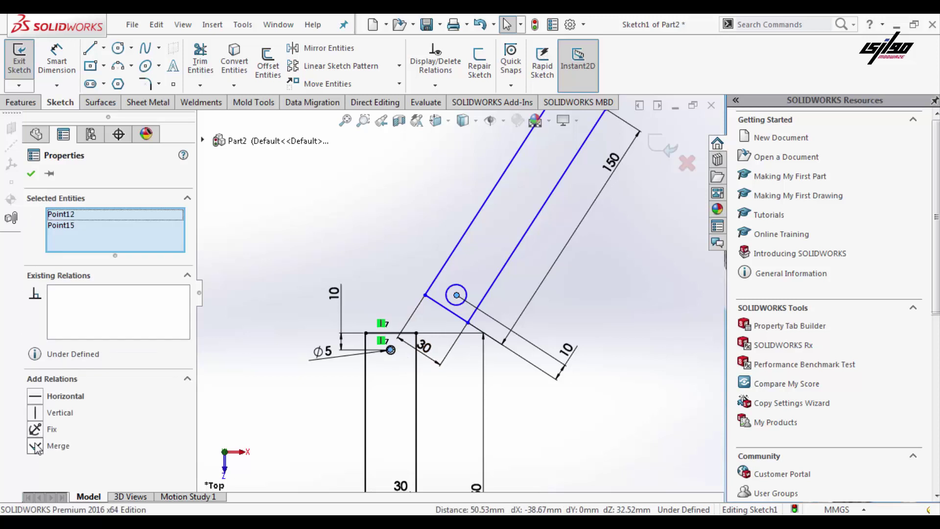
pyautogui.click(36, 447)
pyautogui.click(327, 264)
# Step: Set the diameter of the slanted rectangle's circle to 6 mm
pyautogui.click(56, 59)
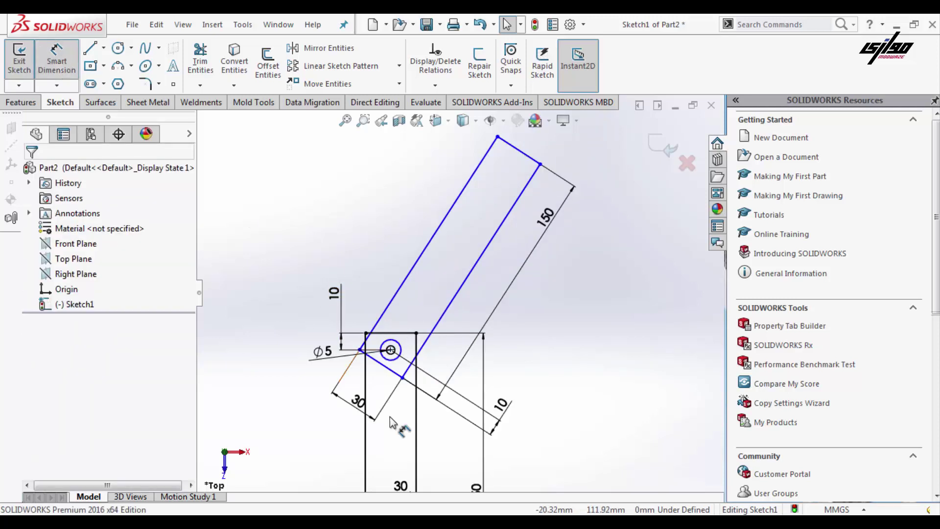
pyautogui.click(391, 361)
pyautogui.click(514, 345)
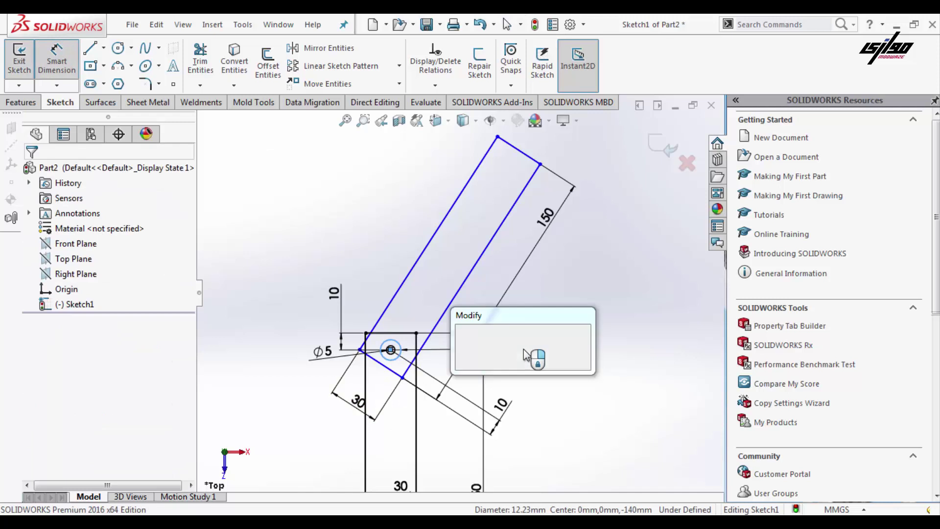
pyautogui.write('6')
pyautogui.press('Return')
pyautogui.press('Escape')
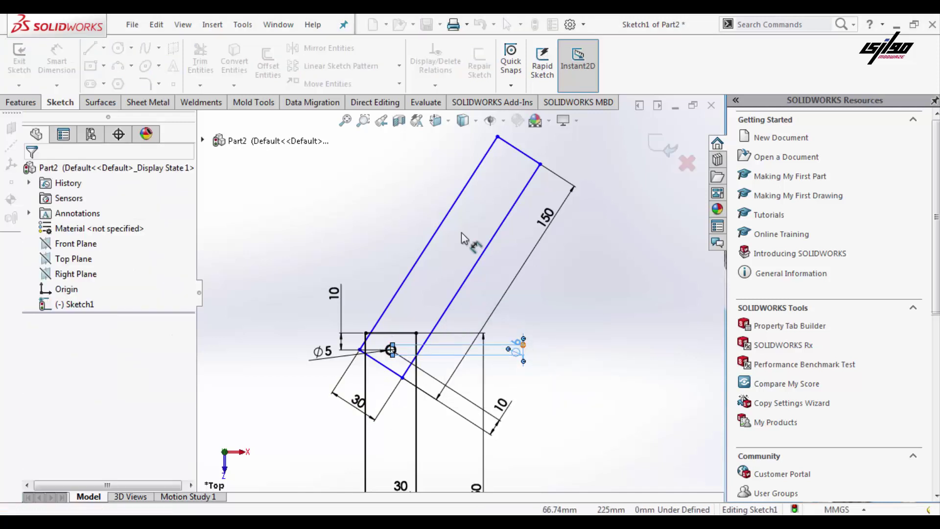
# Step: Try to rotate the slanted rectangle about the shared circle center by moving its upper end
pyautogui.click(540, 165)
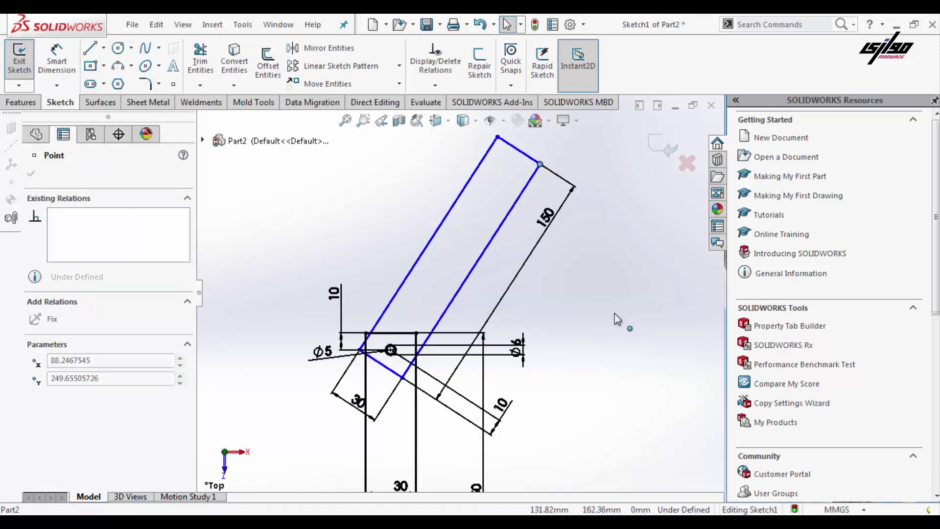
pyautogui.moveTo(477, 193); pyautogui.dragTo(403, 181)
pyautogui.press('Escape')
pyautogui.scroll(3, 429, 199)
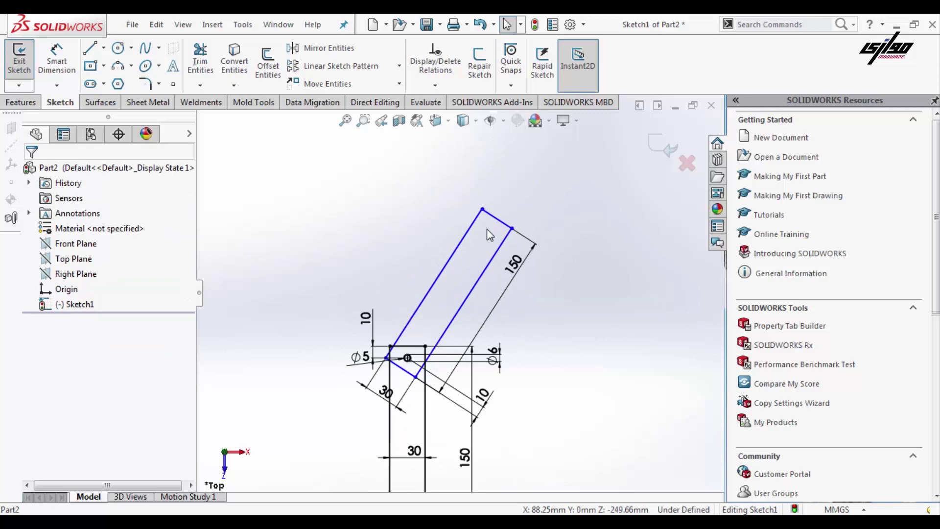
pyautogui.scroll(-1, 480, 224)
pyautogui.moveTo(483, 218)
pyautogui.mouseDown()
pyautogui.moveTo(183, 231)
pyautogui.moveTo(524, 193)
pyautogui.moveTo(497, 167)
pyautogui.mouseUp()
pyautogui.click(536, 301)
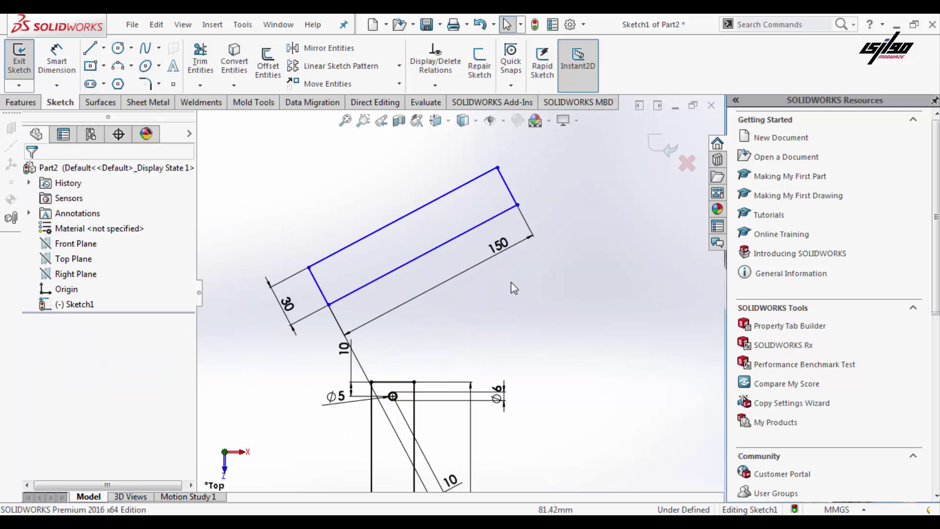
# Step: Undo the rotation, the 6 mm diameter dimension and the merging of the circle centers
pyautogui.hotkey('ctrl', 'z')
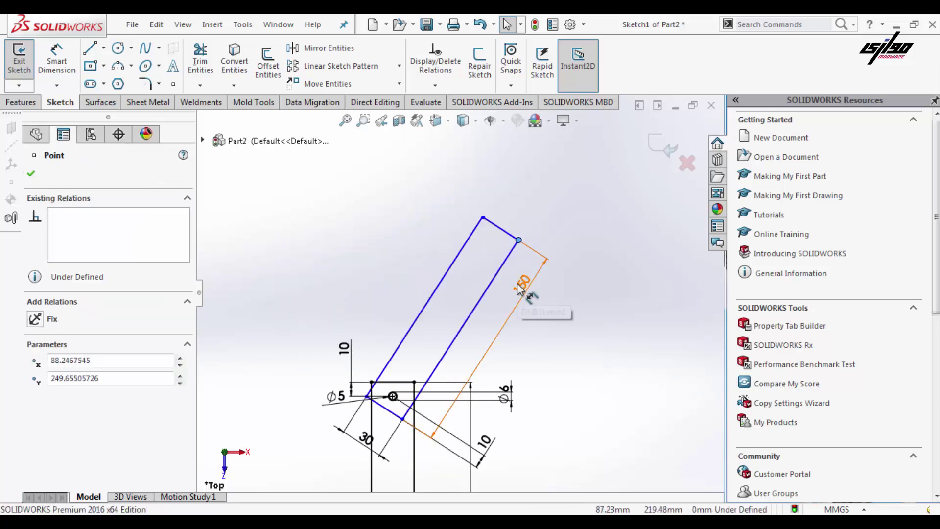
pyautogui.hotkey('ctrl', 'z')
pyautogui.hotkey('ctrl', 'z')
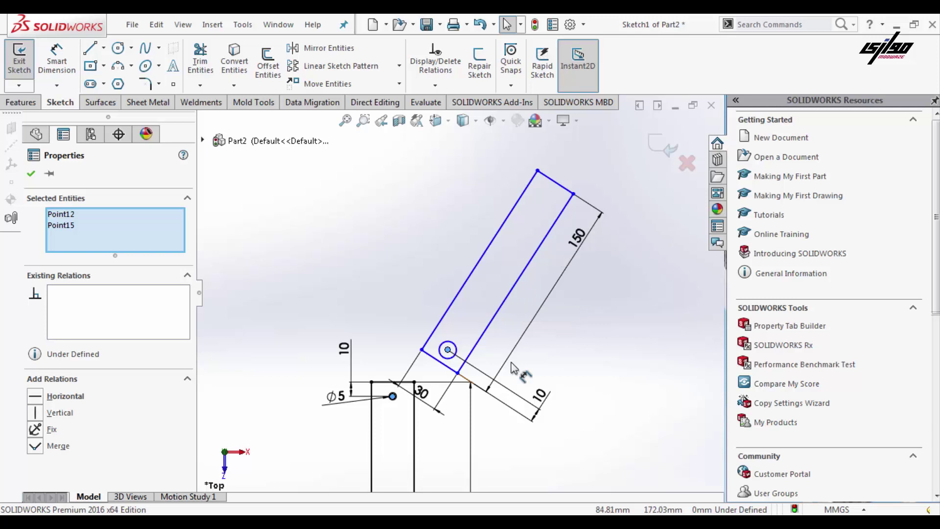
pyautogui.scroll(-2, 510, 367)
pyautogui.press('Escape')
# Step: Draw a centerline from the larger circle's center to the midpoint of the slanted rectangle's lower short edge
pyautogui.click(104, 48)
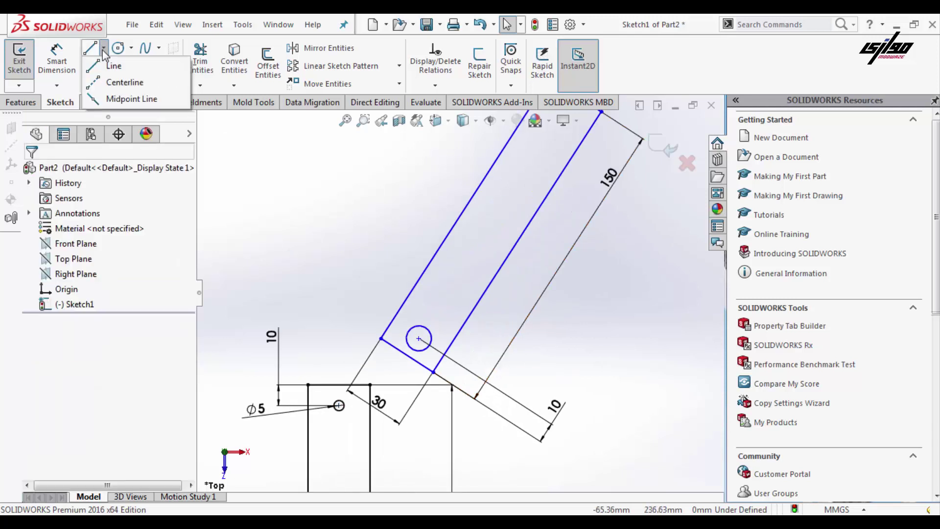
pyautogui.click(117, 80)
pyautogui.click(418, 337)
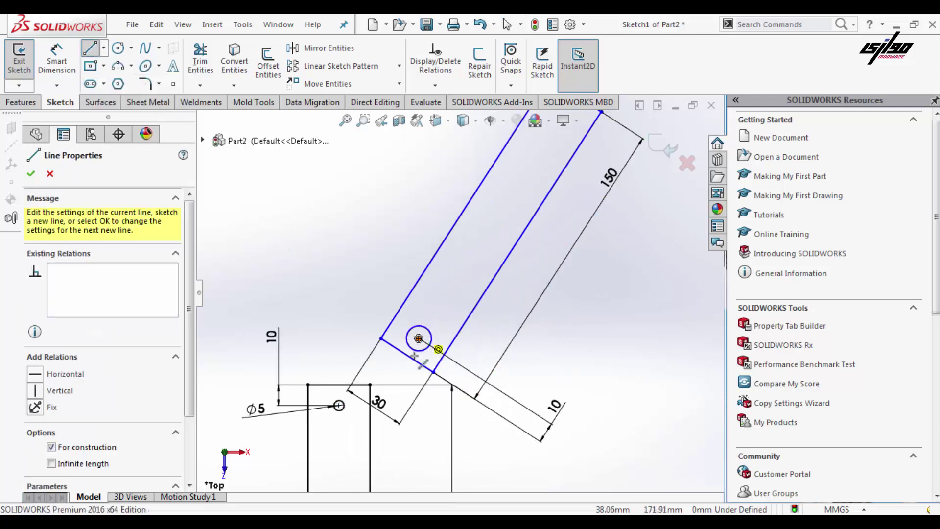
pyautogui.press('Escape')
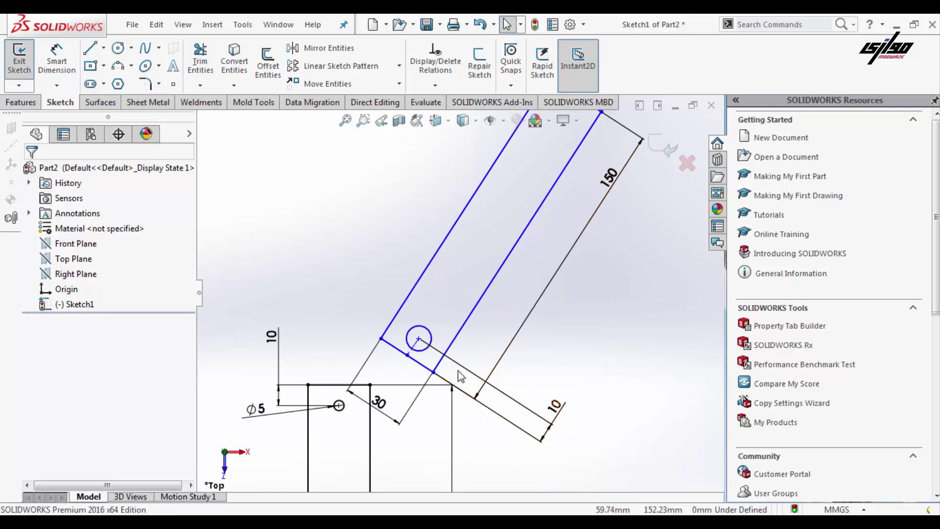
# Step: Make the centerline perpendicular to the slanted rectangle's lower short edge
pyautogui.scroll(-3, 420, 350)
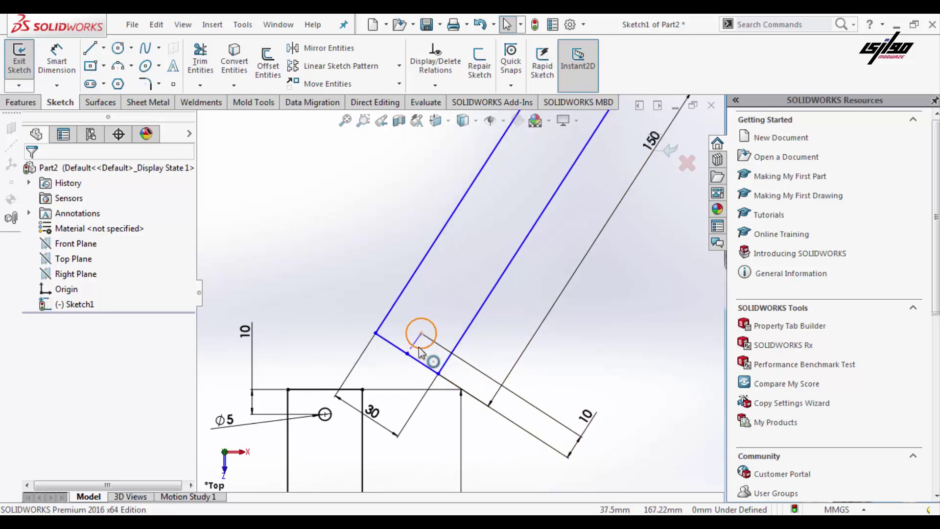
pyautogui.scroll(3, 420, 350)
pyautogui.scroll(-5, 453, 319)
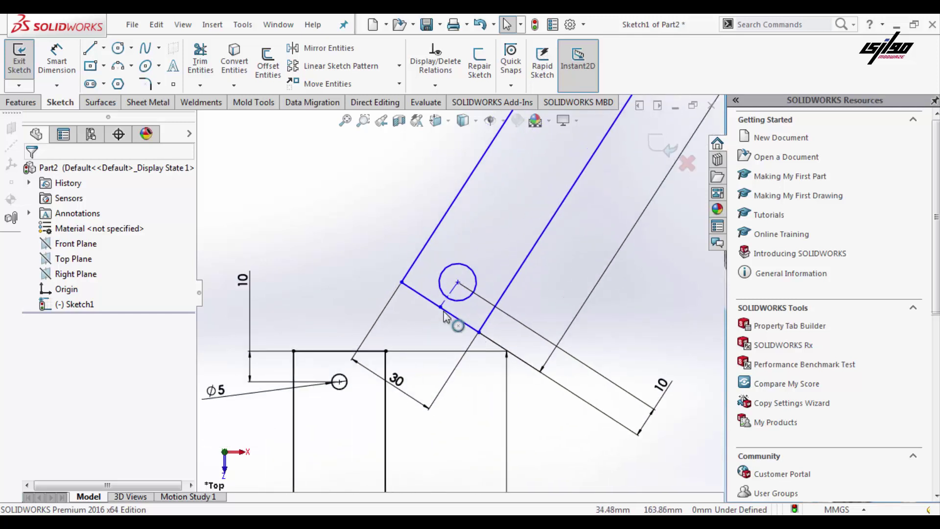
pyautogui.click(458, 316)
pyautogui.keyDown('ctrl'); pyautogui.click(431, 297); pyautogui.keyUp('ctrl')
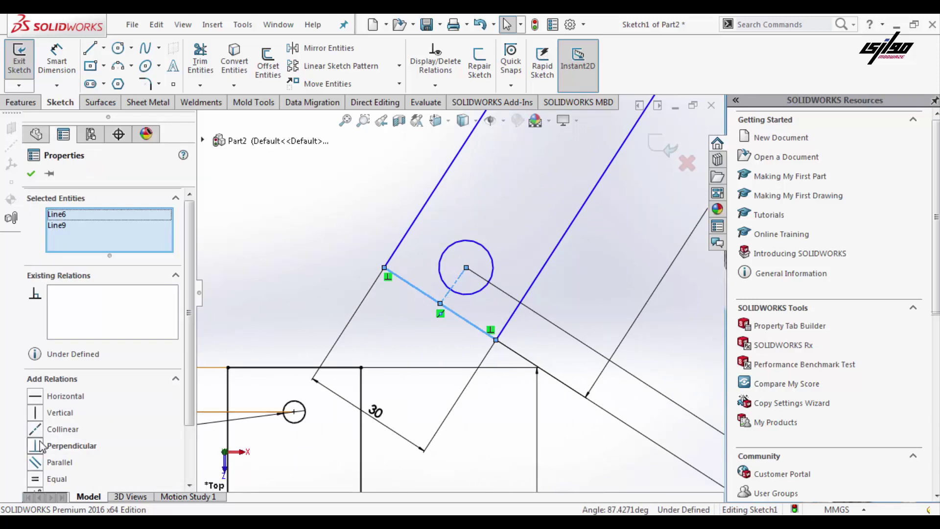
pyautogui.scroll(-5, 176, 392)
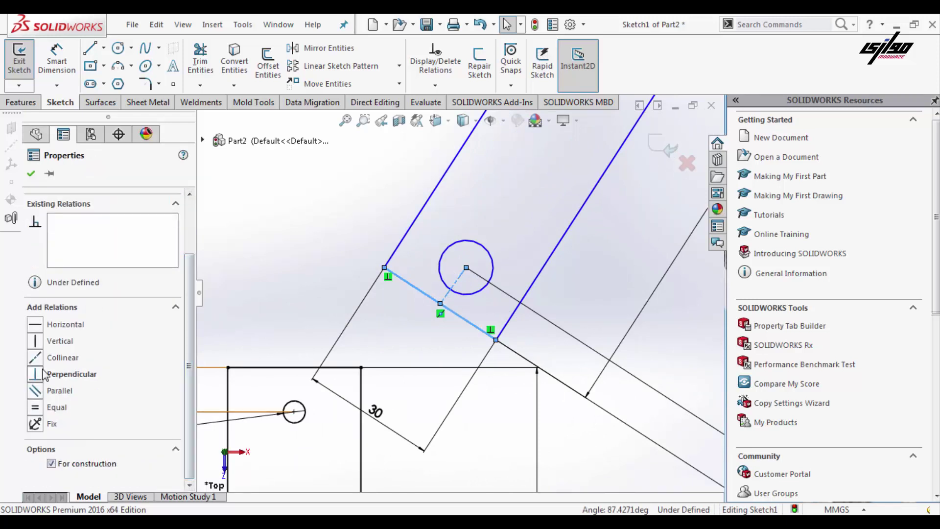
pyautogui.click(36, 374)
pyautogui.press('Escape')
# Step: Dimension the slanted rectangle's circle with a diameter of 6 mm
pyautogui.scroll(4, 435, 271)
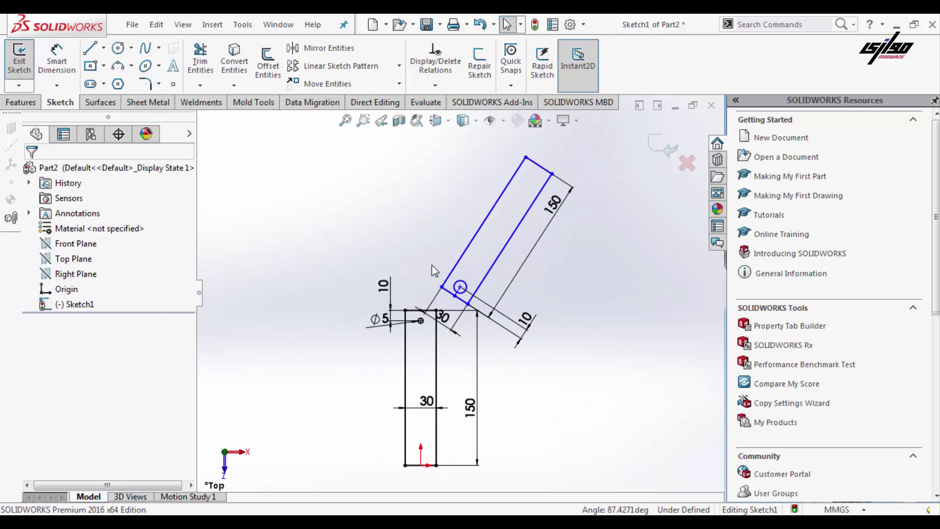
pyautogui.scroll(-2, 505, 255)
pyautogui.click(57, 59)
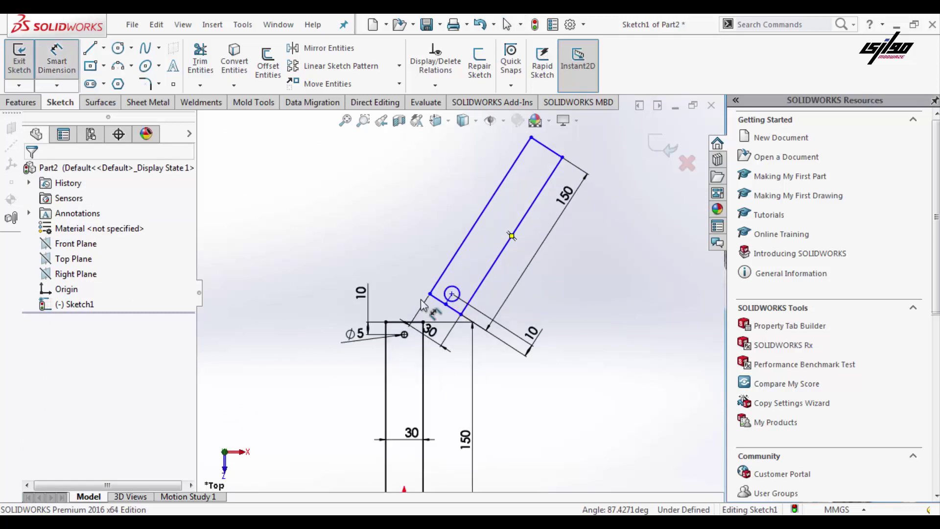
pyautogui.click(451, 294)
pyautogui.click(421, 245)
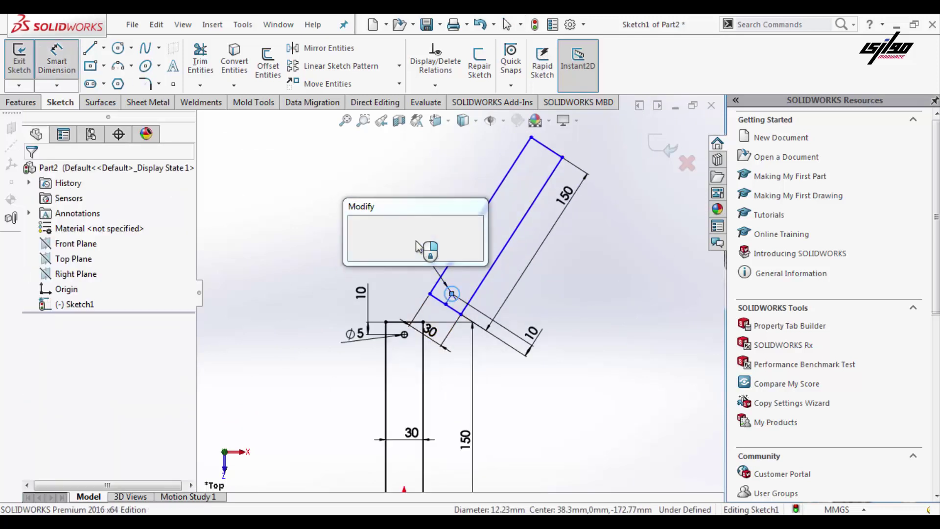
pyautogui.write('6')
pyautogui.press('Return')
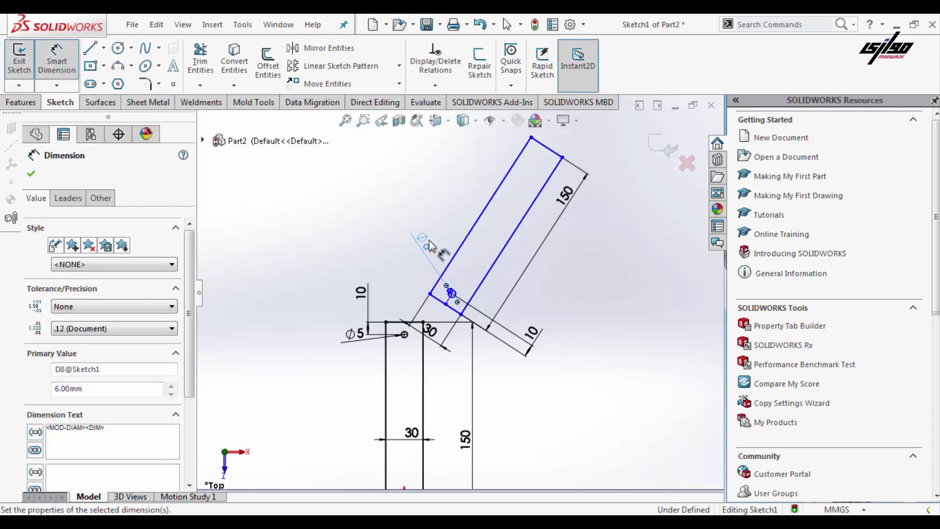
pyautogui.press('Escape')
# Step: Merge the 6 mm circle's center with the 5 mm circle's center to form the pivot
pyautogui.scroll(-2, 457, 304)
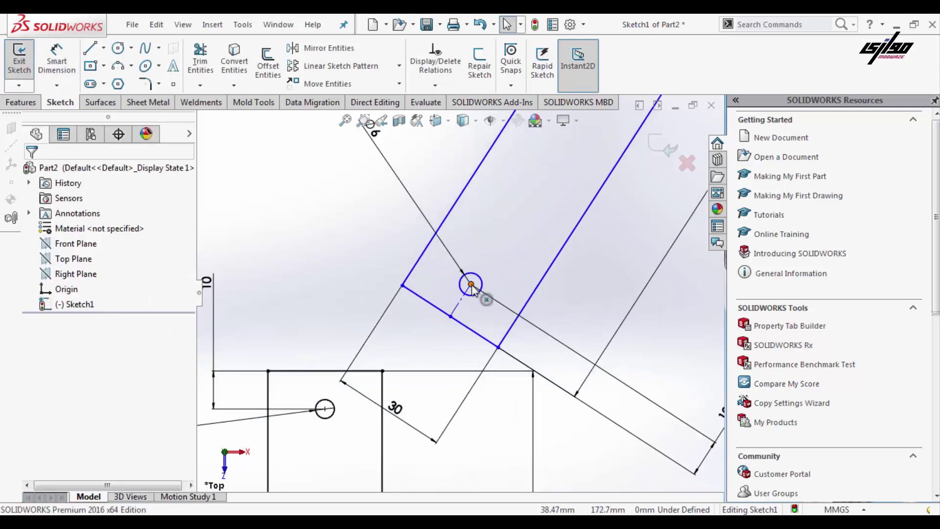
pyautogui.click(472, 285)
pyautogui.keyDown('ctrl'); pyautogui.click(324, 409); pyautogui.keyUp('ctrl')
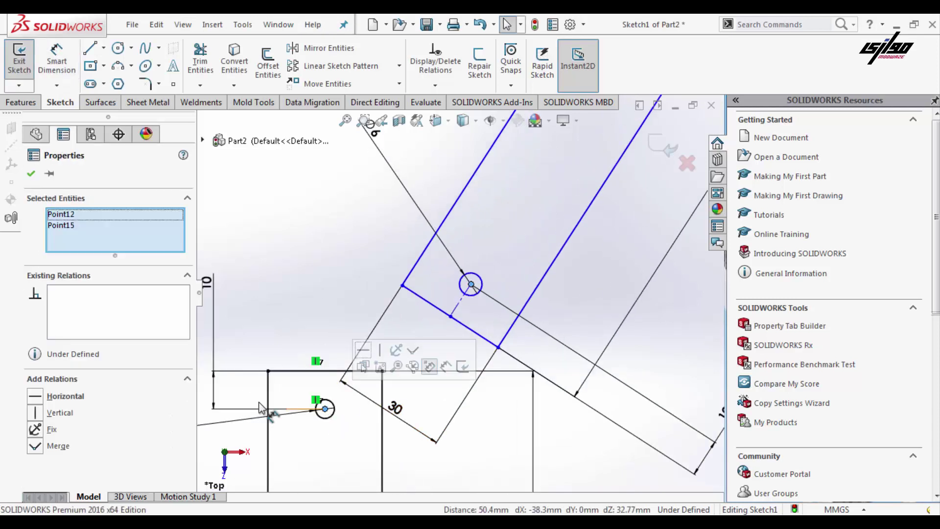
pyautogui.click(35, 446)
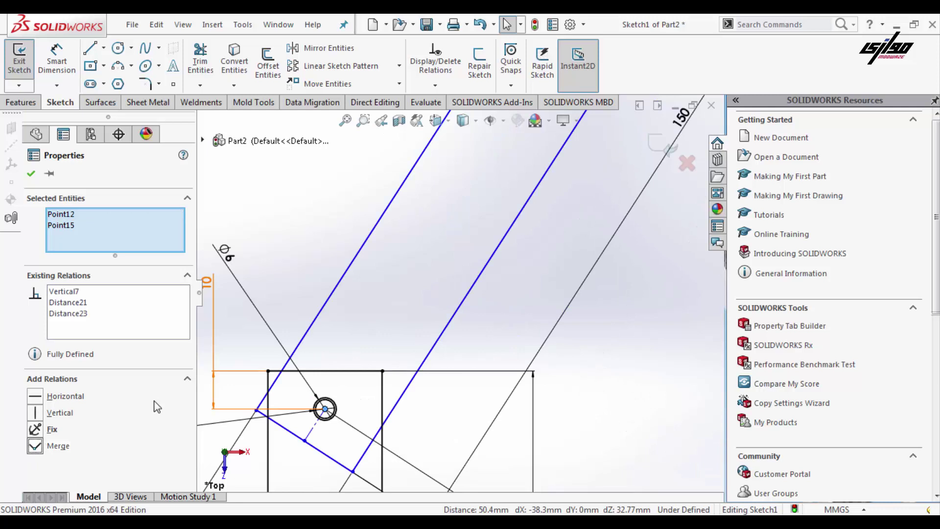
pyautogui.click(354, 311)
# Step: Swing the slanted bar about the pivot to the left of the vertical bar, then back to its right side
pyautogui.scroll(6, 377, 293)
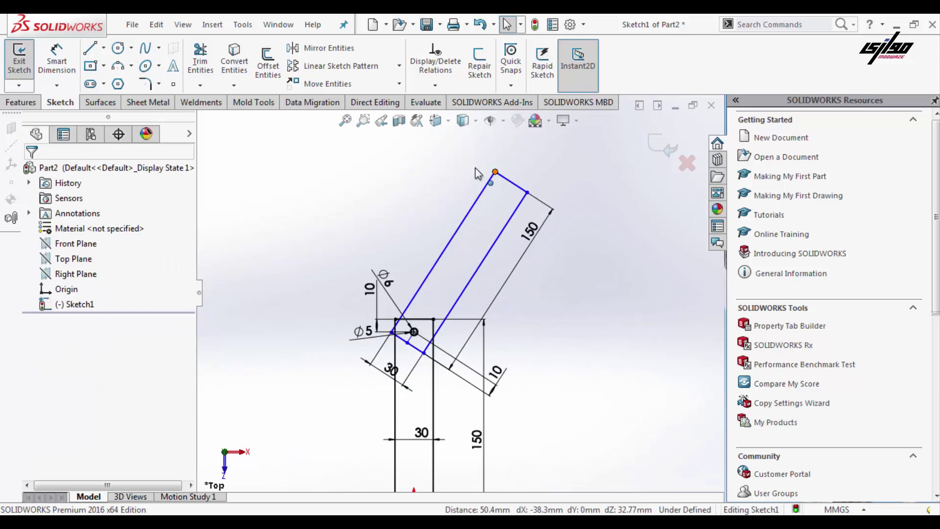
pyautogui.moveTo(494, 175); pyautogui.dragTo(274, 349)
pyautogui.click(260, 329)
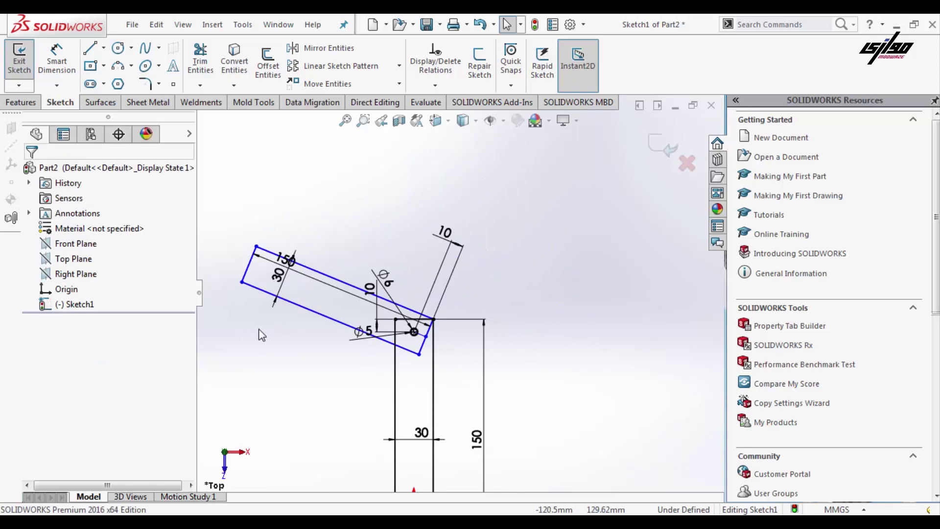
pyautogui.moveTo(242, 282); pyautogui.dragTo(584, 271)
pyautogui.click(548, 330)
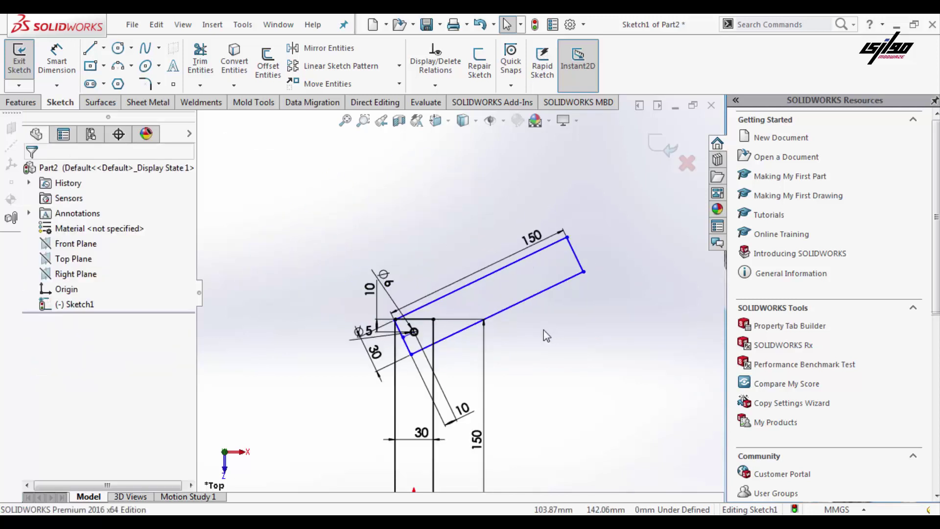
# Step: Create a new part document
pyautogui.scroll(2, 541, 330)
pyautogui.hotkey('ctrl', 'n')
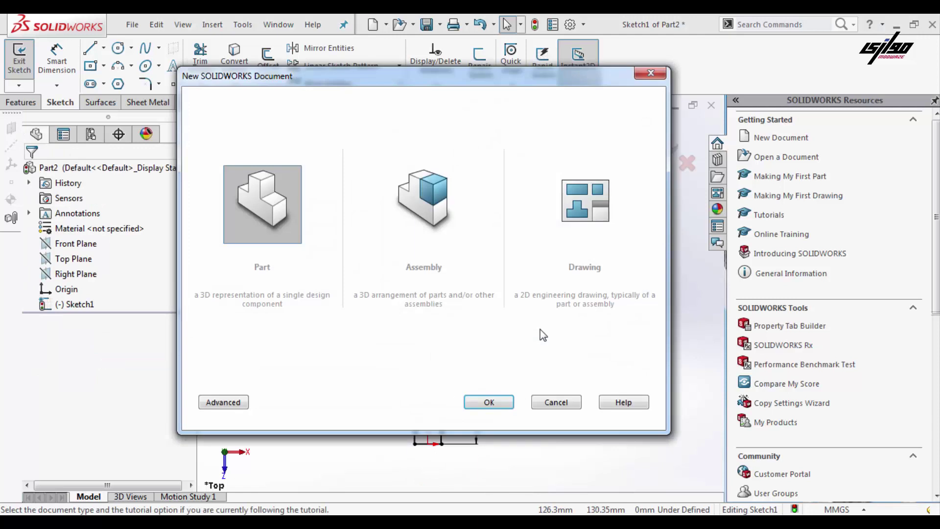
pyautogui.press('Return')
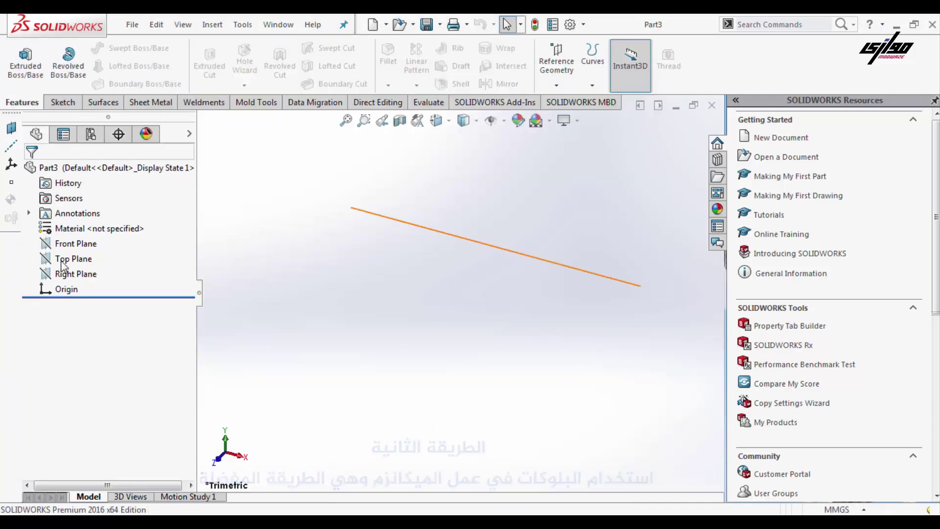
# Step: Switch back to the Part2 sketch and undo the bar swings, the circle-center merge and the slanted bar's 6 mm circle diameter
pyautogui.rightClick(68, 258)
pyautogui.click(240, 321)
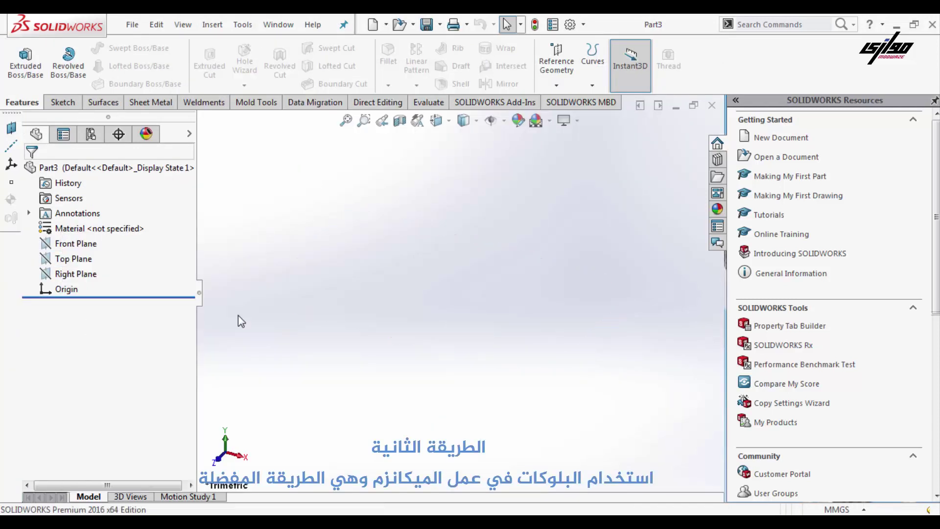
pyautogui.hotkey('ctrl', 'Tab')
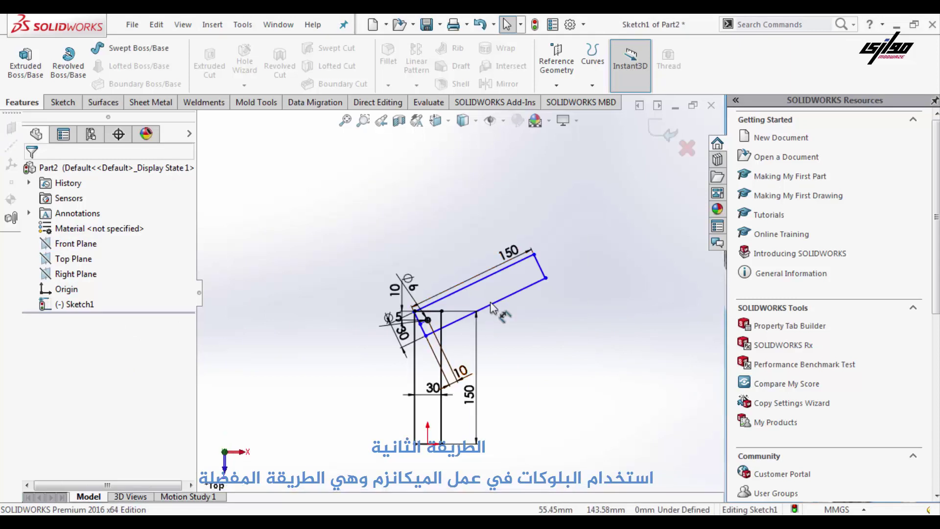
pyautogui.hotkey('ctrl', 'z')
pyautogui.hotkey('ctrl', 'z')
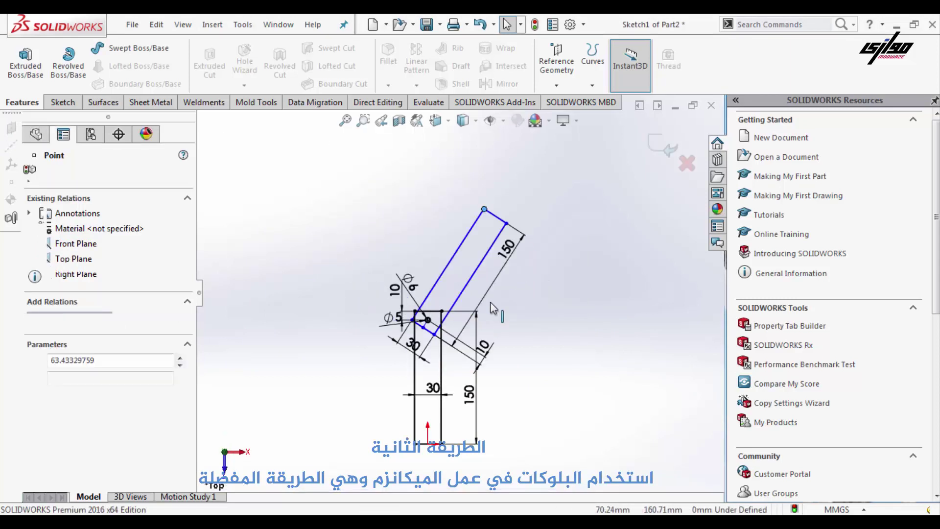
pyautogui.hotkey('ctrl', 'z')
pyautogui.hotkey('ctrl', 'z')
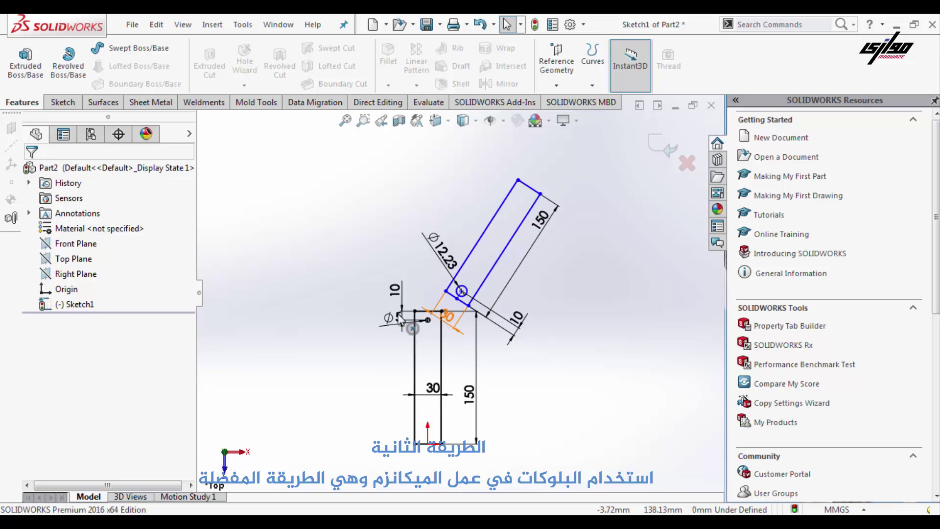
# Step: Make a sketch block from the vertical bar's four lines and its 5 mm circle
pyautogui.moveTo(344, 294); pyautogui.dragTo(453, 487)
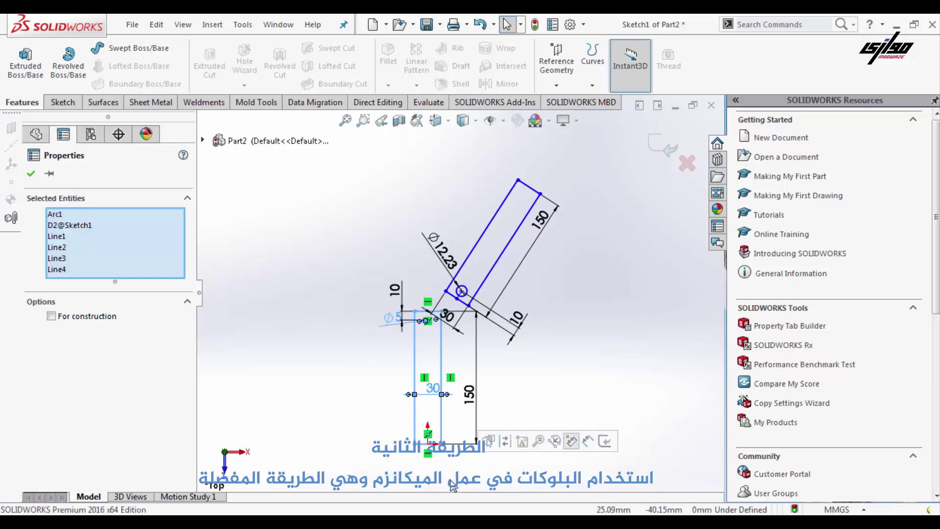
pyautogui.click(242, 25)
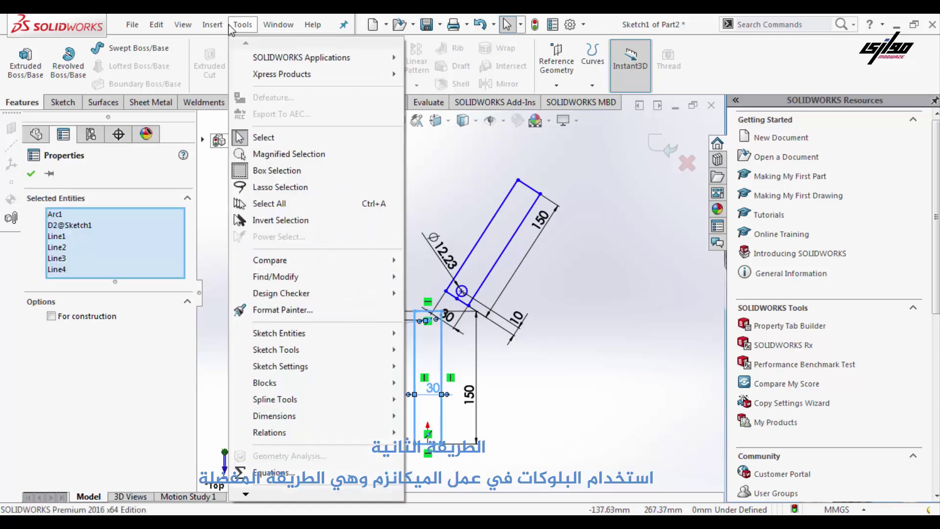
pyautogui.moveTo(213, 25)
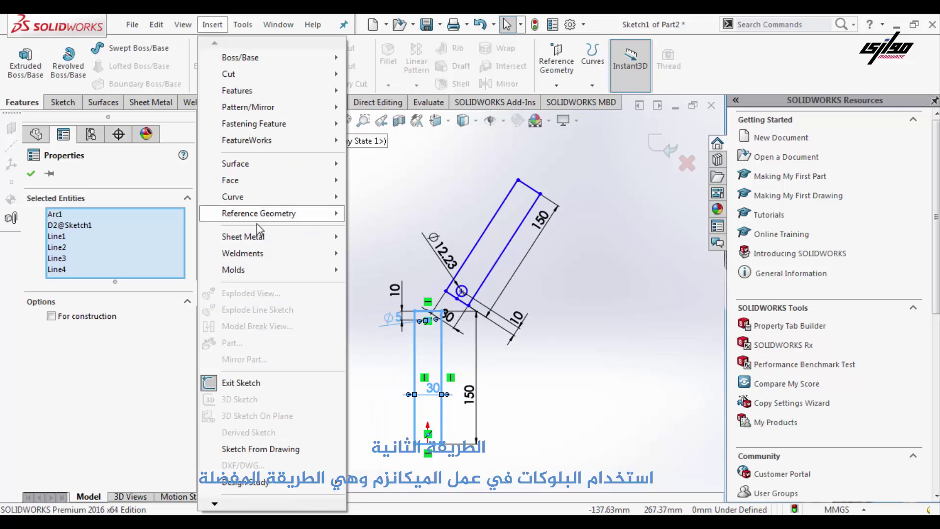
pyautogui.click(242, 25)
pyautogui.click(242, 25)
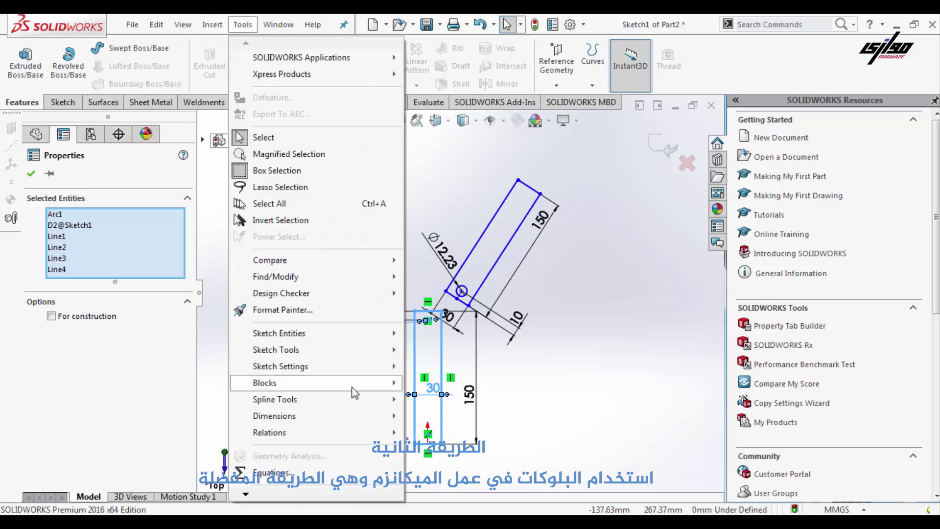
pyautogui.moveTo(355, 392)
pyautogui.click(431, 384)
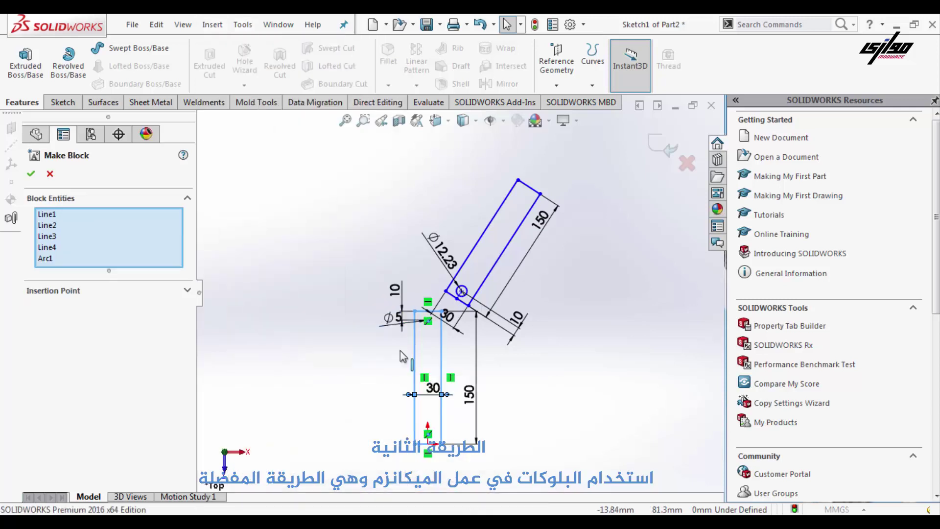
pyautogui.click(30, 175)
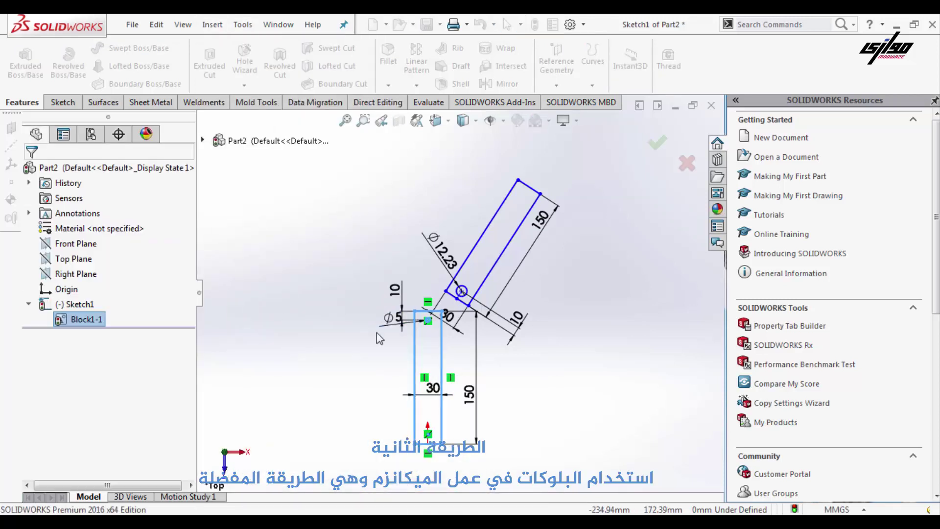
# Step: Save the vertical bar block as arm.SLDBLK in the example folder
pyautogui.rightClick(445, 361)
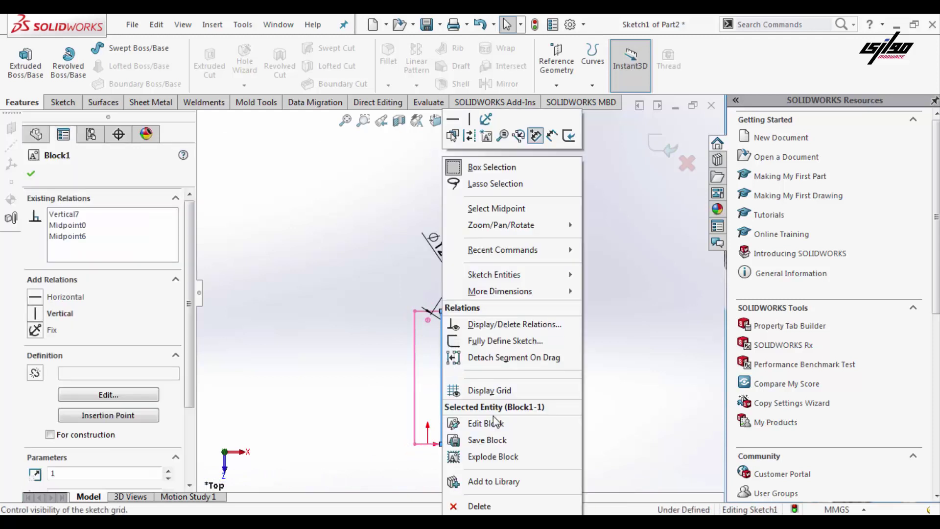
pyautogui.click(496, 440)
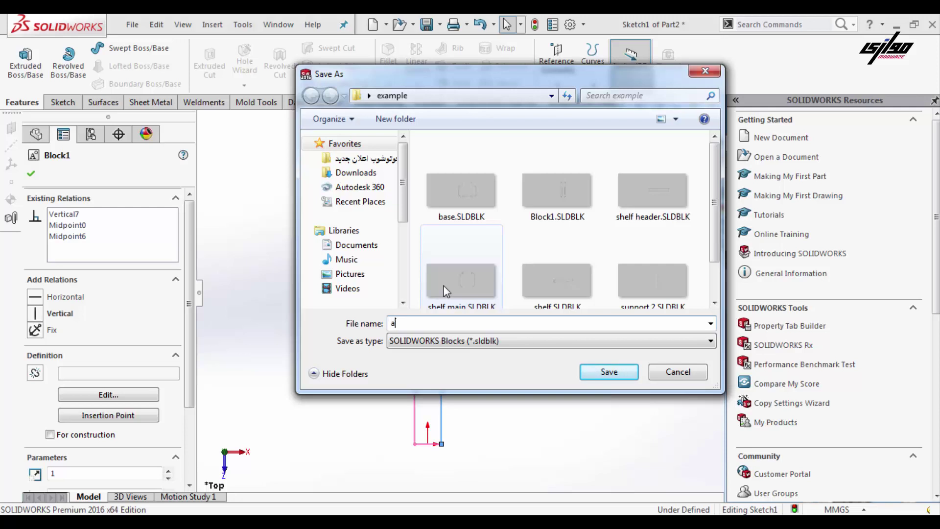
pyautogui.press('Return')
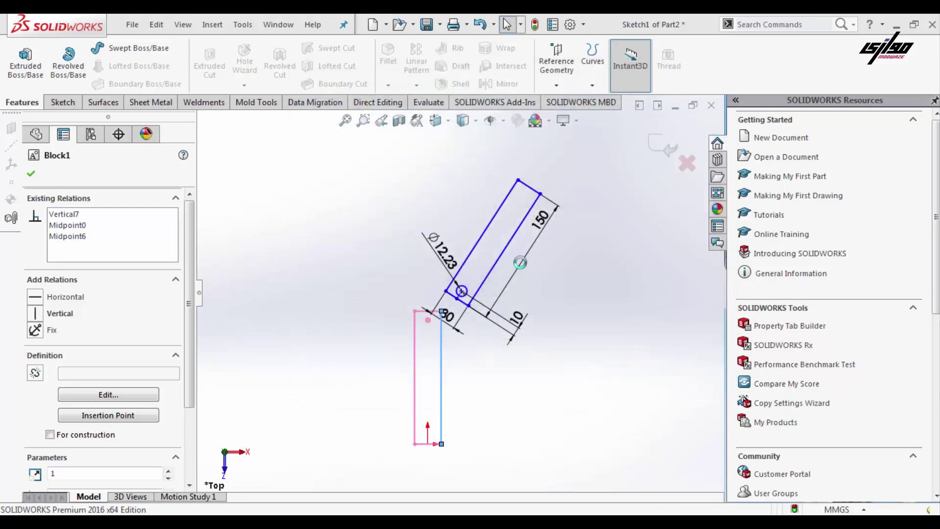
pyautogui.click(625, 272)
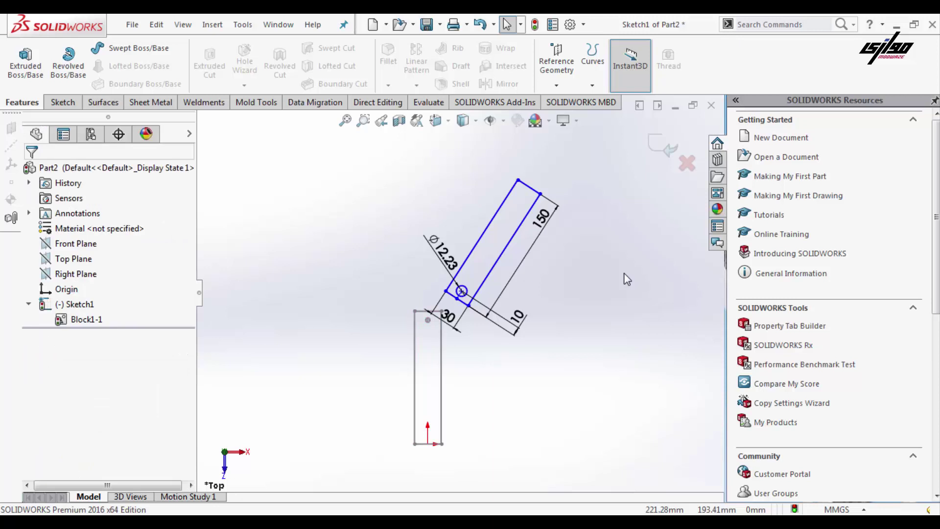
# Step: Create a new part and start a sketch on its Top Plane
pyautogui.hotkey('ctrl', 'n')
pyautogui.click(484, 409)
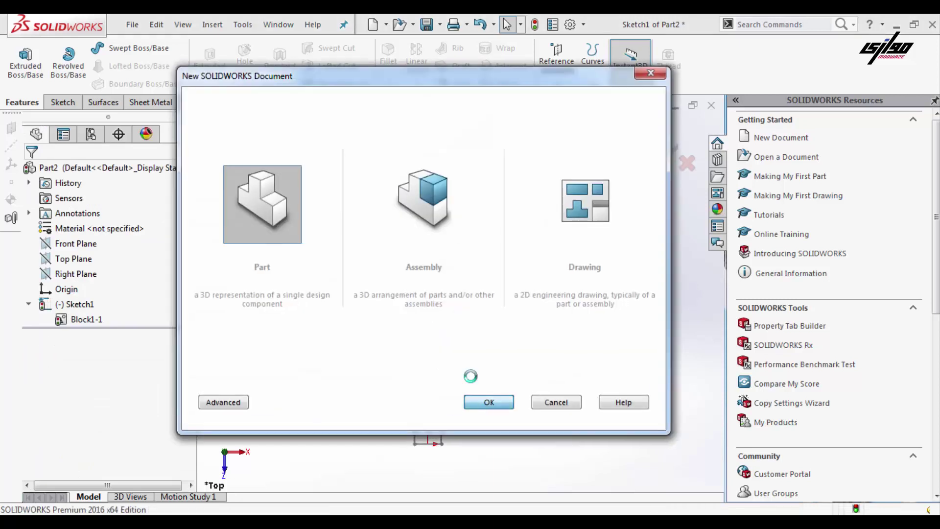
pyautogui.rightClick(74, 258)
pyautogui.click(83, 241)
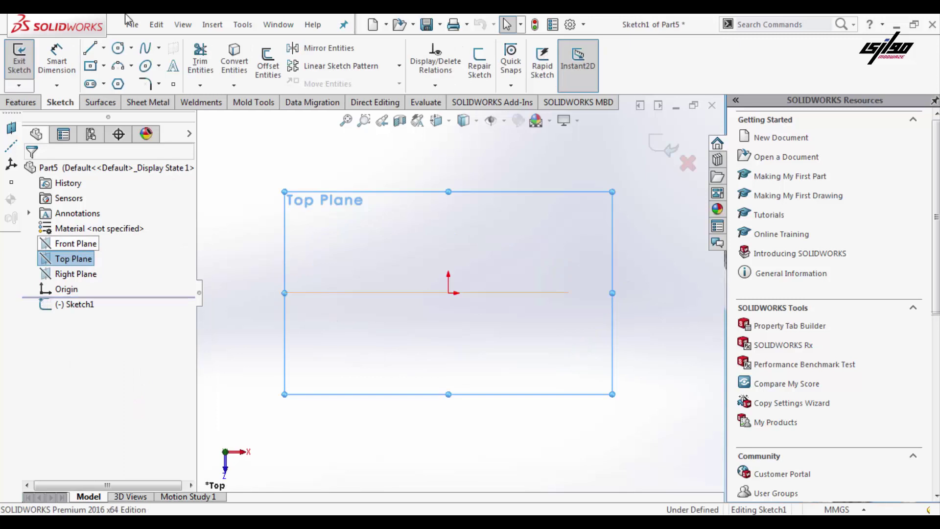
pyautogui.click(242, 24)
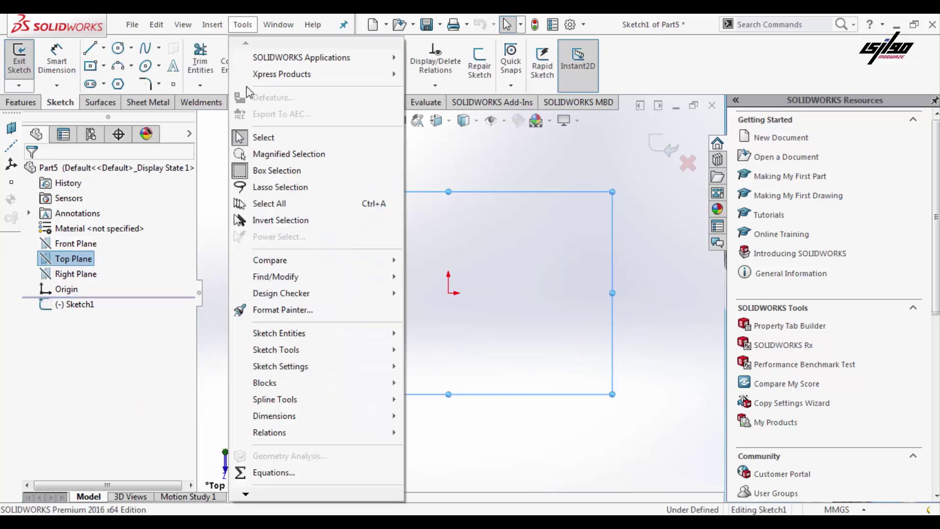
pyautogui.moveTo(317, 383)
pyautogui.click(451, 421)
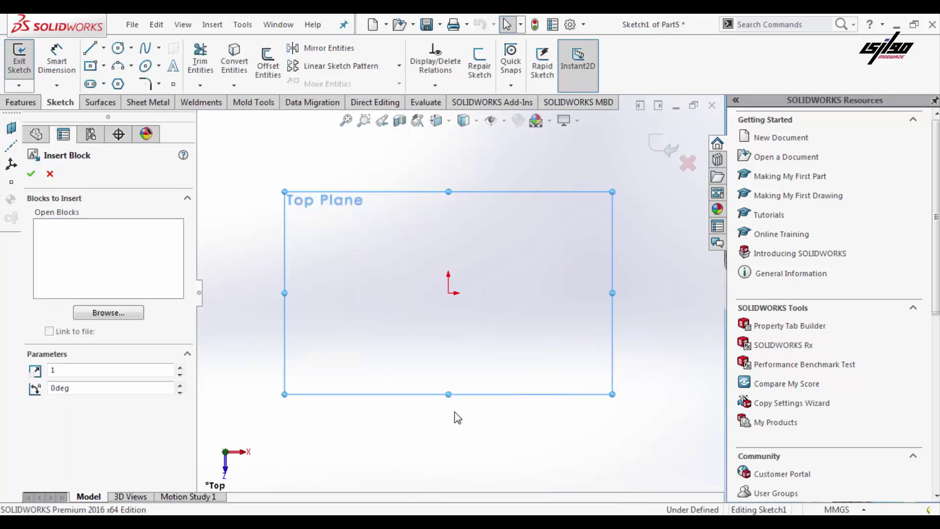
pyautogui.click(139, 315)
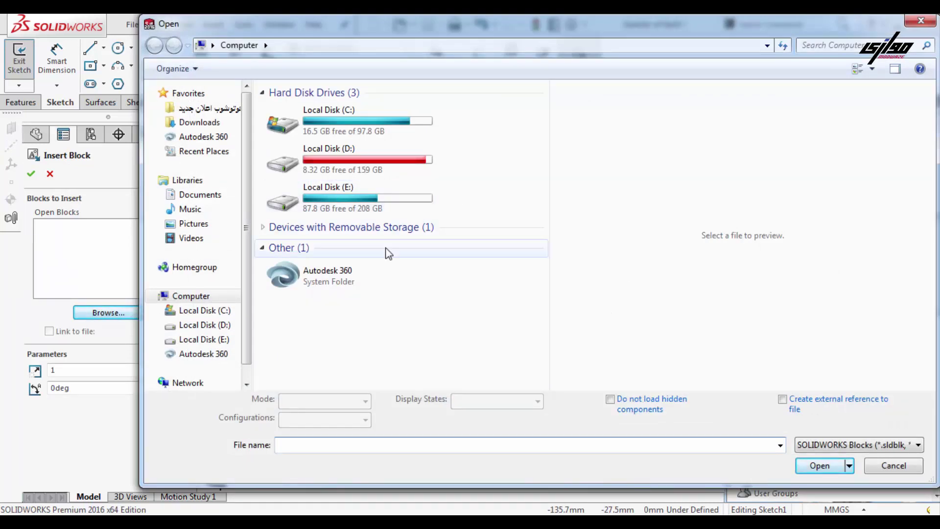
pyautogui.press('Escape')
pyautogui.press('Escape')
pyautogui.press('Escape')
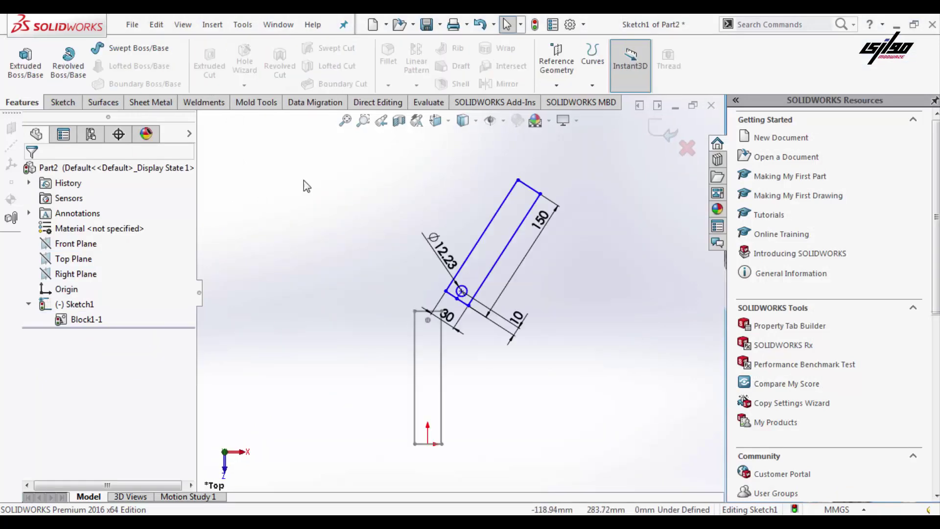
# Step: Copy the path of the example folder from Part2's block save dialog and close it without saving
pyautogui.click(244, 25)
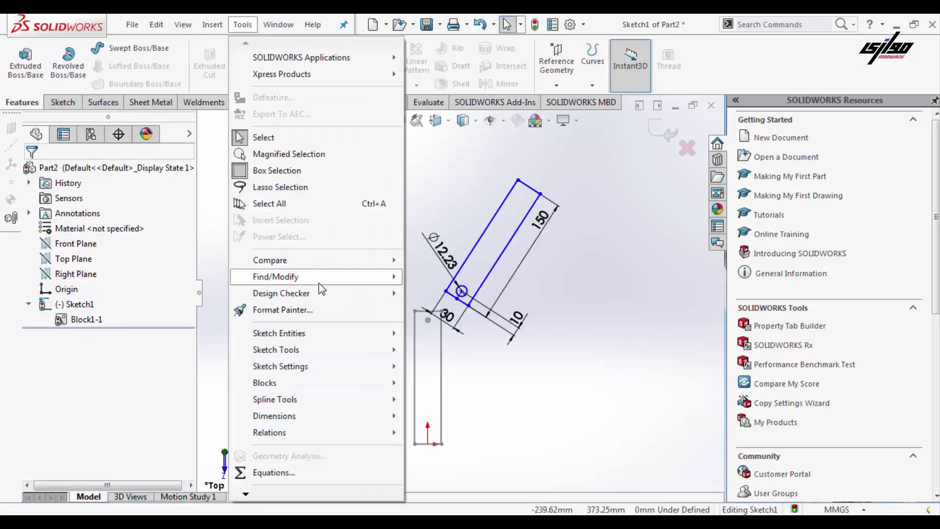
pyautogui.moveTo(339, 382)
pyautogui.click(436, 465)
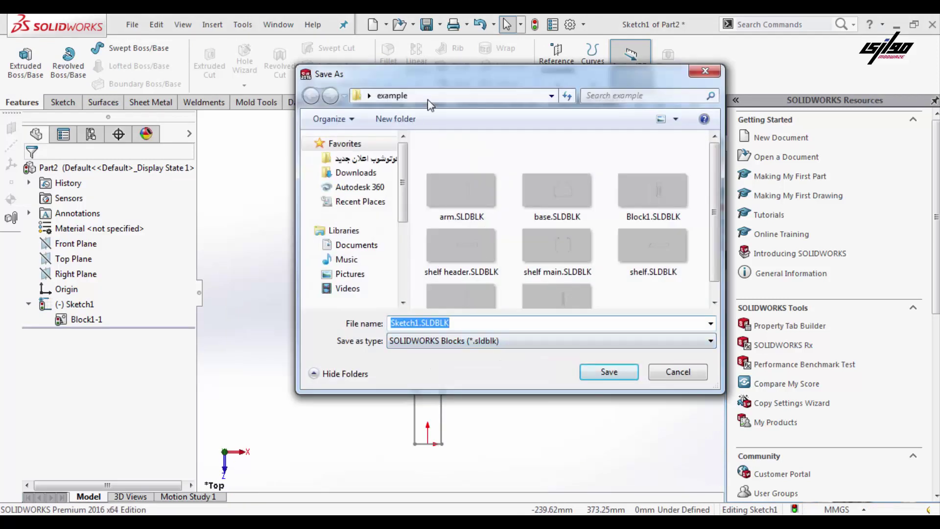
pyautogui.click(444, 97)
pyautogui.hotkey('ctrl', 'c')
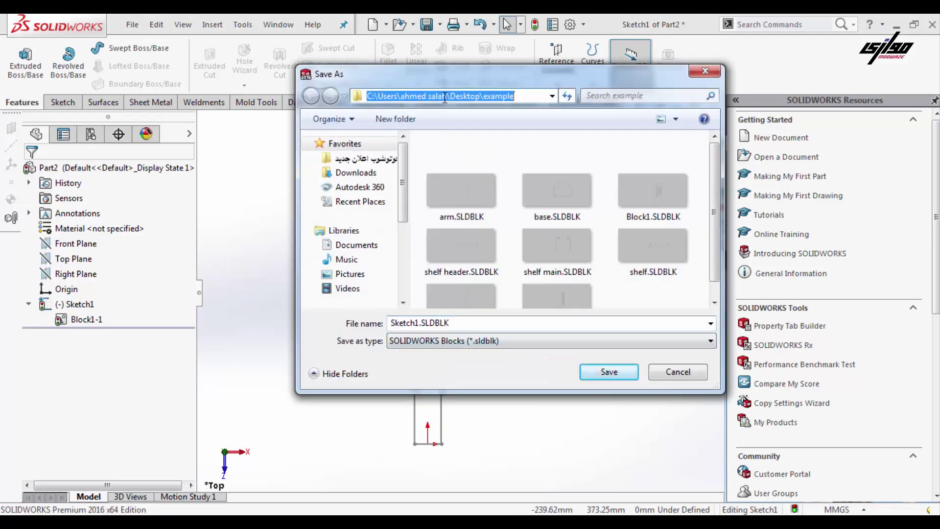
pyautogui.click(691, 71)
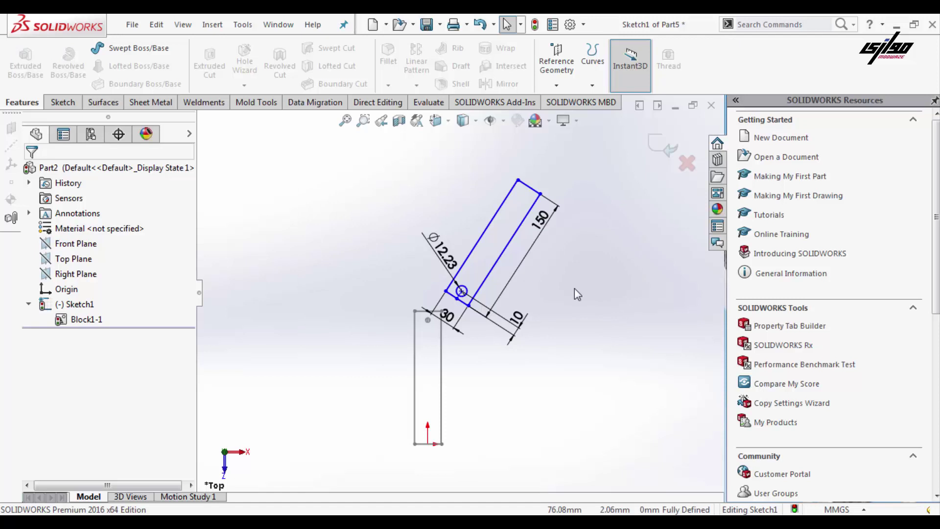
pyautogui.click(212, 24)
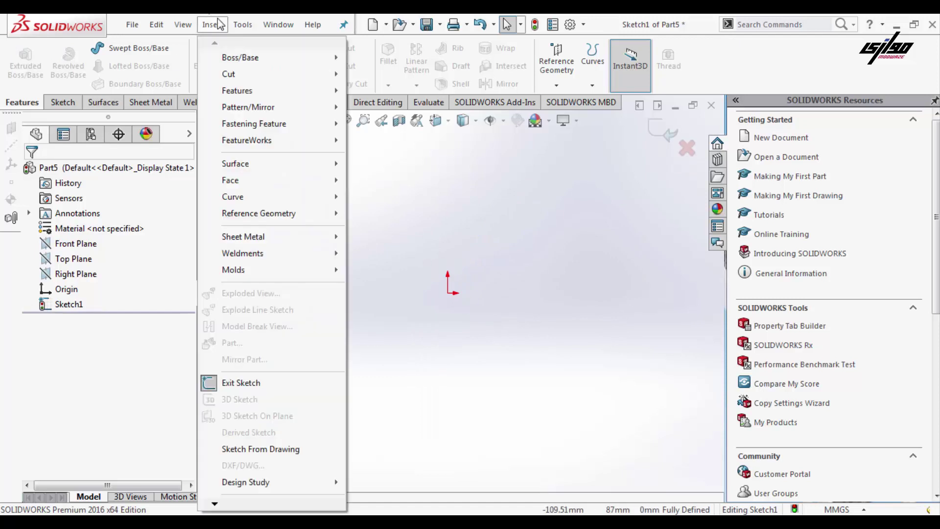
pyautogui.click(240, 25)
pyautogui.click(219, 25)
pyautogui.moveTo(242, 27)
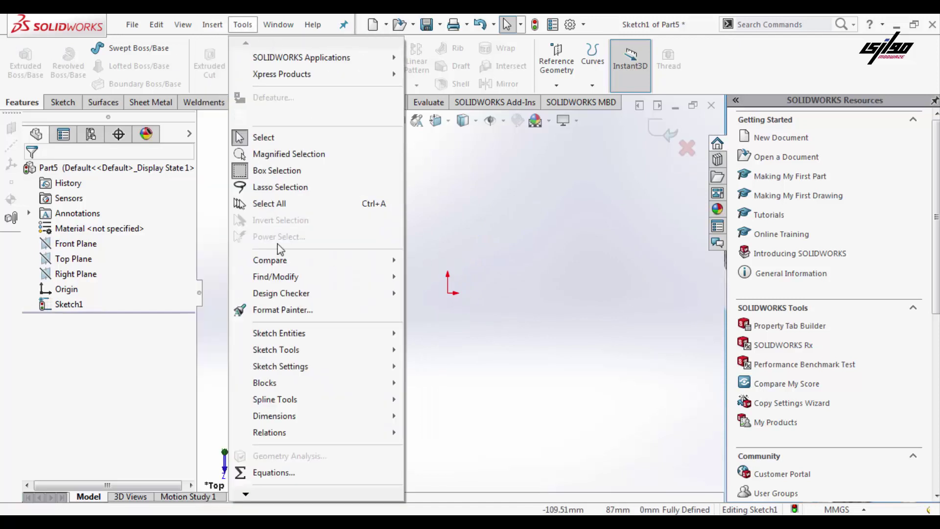
pyautogui.moveTo(333, 383)
pyautogui.click(440, 384)
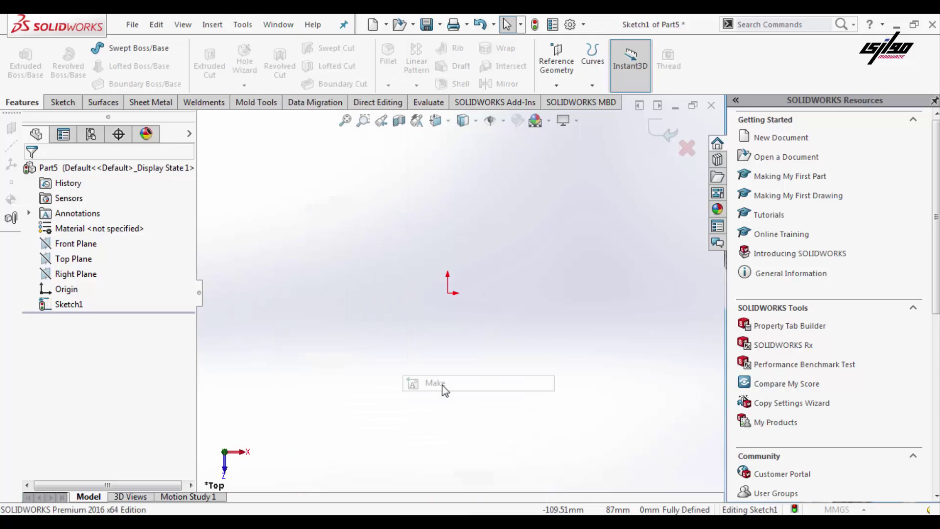
pyautogui.press('Escape')
# Step: Insert the block arm.SLDBLK from the copied example folder path into the Part5 sketch
pyautogui.click(243, 25)
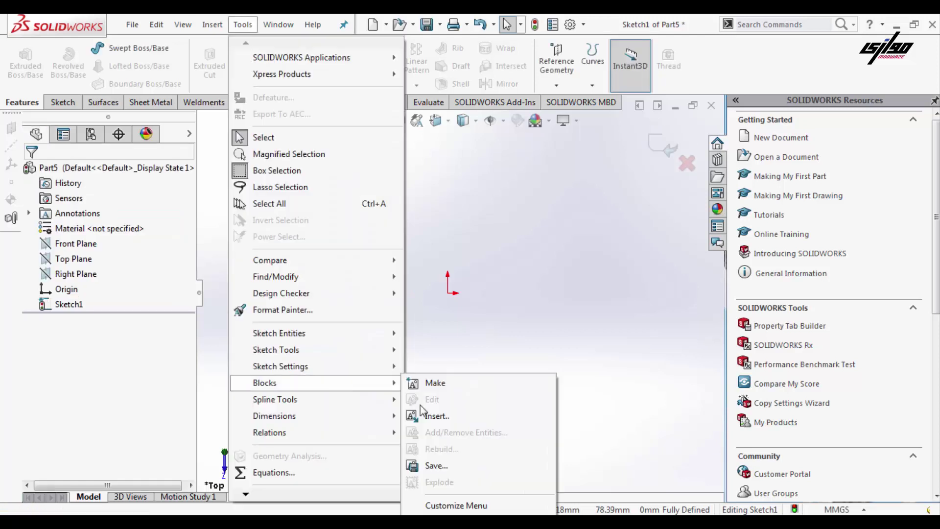
pyautogui.click(441, 418)
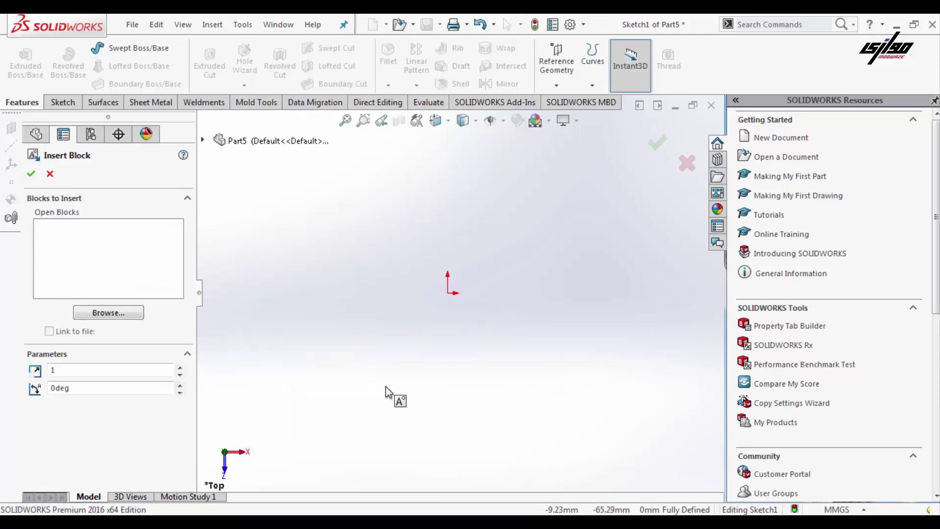
pyautogui.click(124, 314)
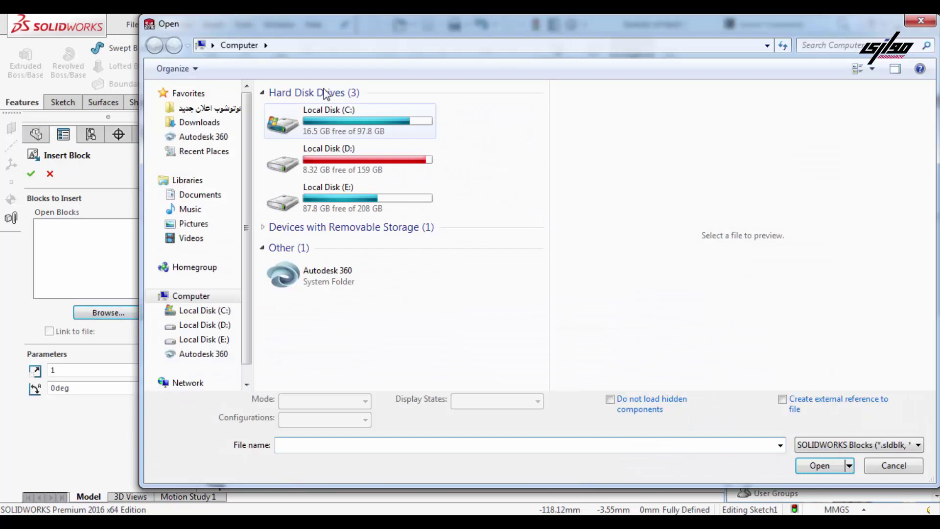
pyautogui.click(329, 49)
pyautogui.hotkey('ctrl', 'v')
pyautogui.press('Return')
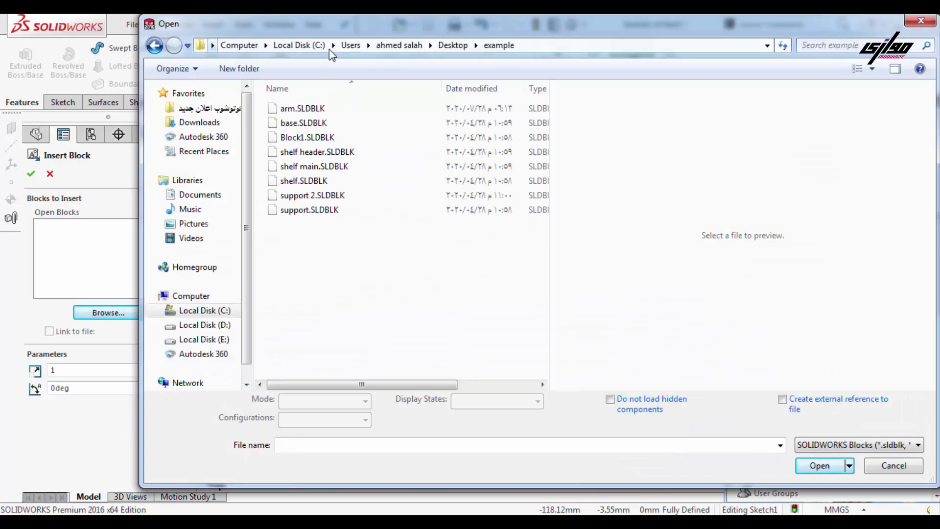
pyautogui.click(326, 111)
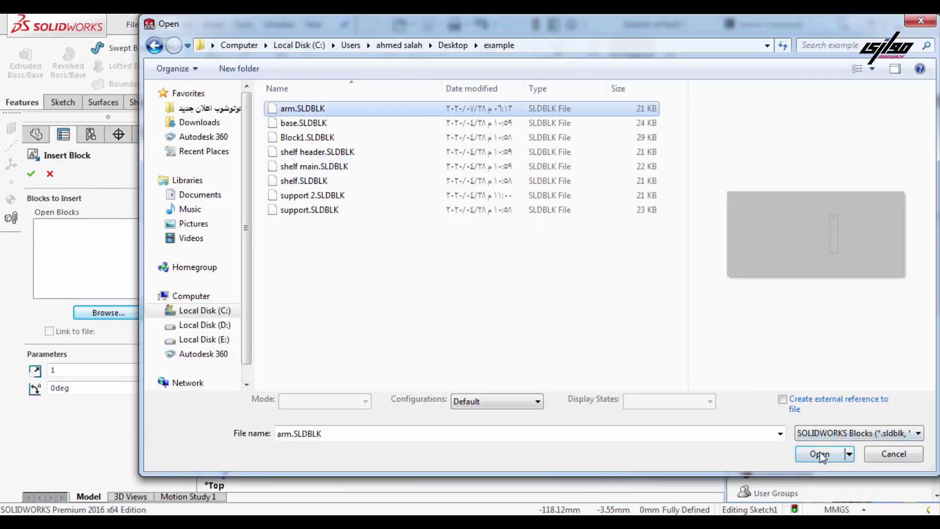
pyautogui.click(822, 455)
pyautogui.click(429, 210)
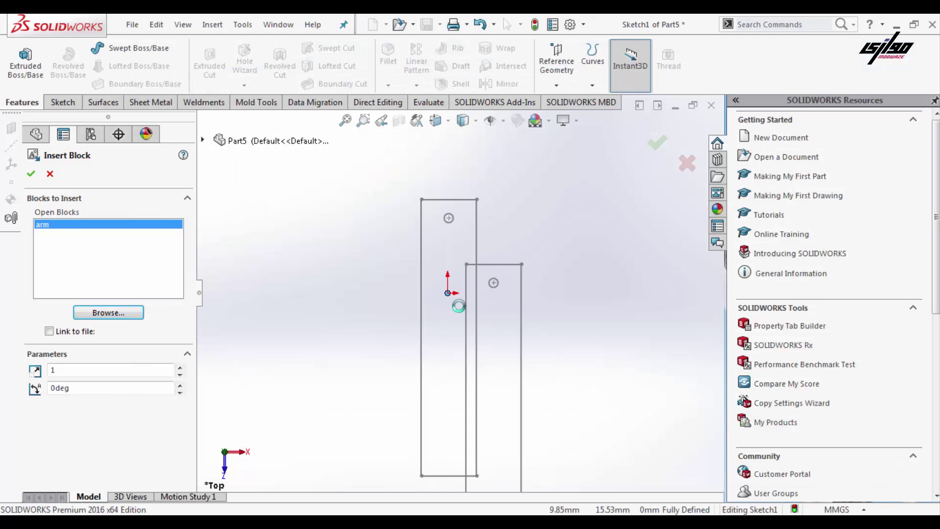
pyautogui.press('Escape')
# Step: Constrain the arm block's lower corner to the origin with Vertical and Horizontal relations
pyautogui.moveTo(445, 419); pyautogui.dragTo(485, 264)
pyautogui.click(473, 263)
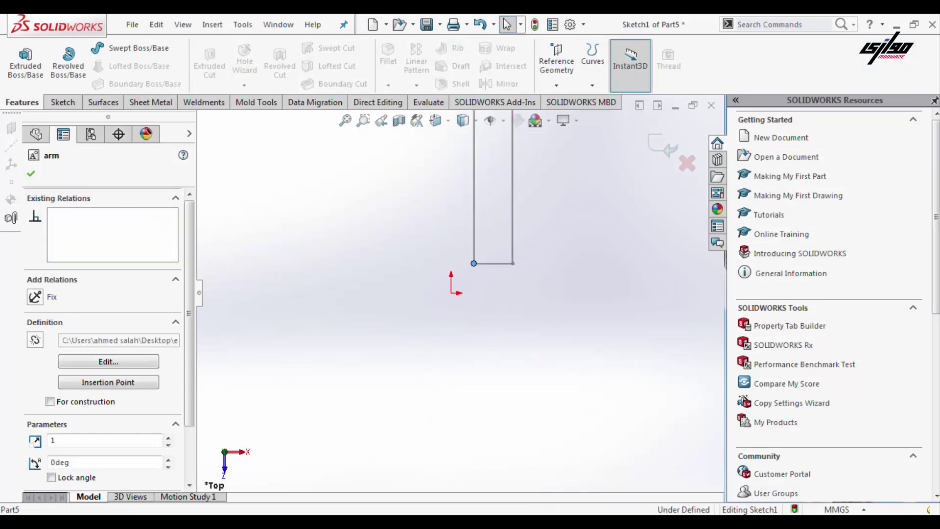
pyautogui.keyDown('ctrl'); pyautogui.click(451, 293); pyautogui.keyUp('ctrl')
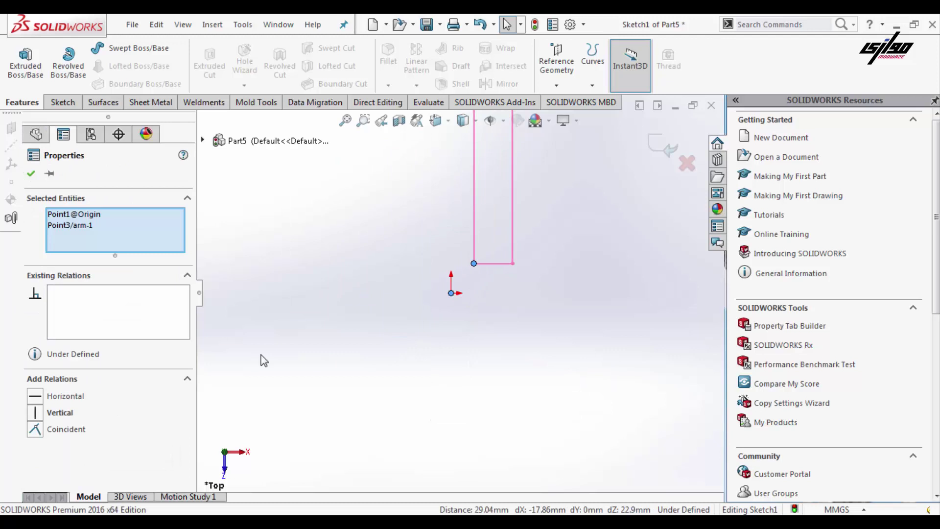
pyautogui.click(36, 413)
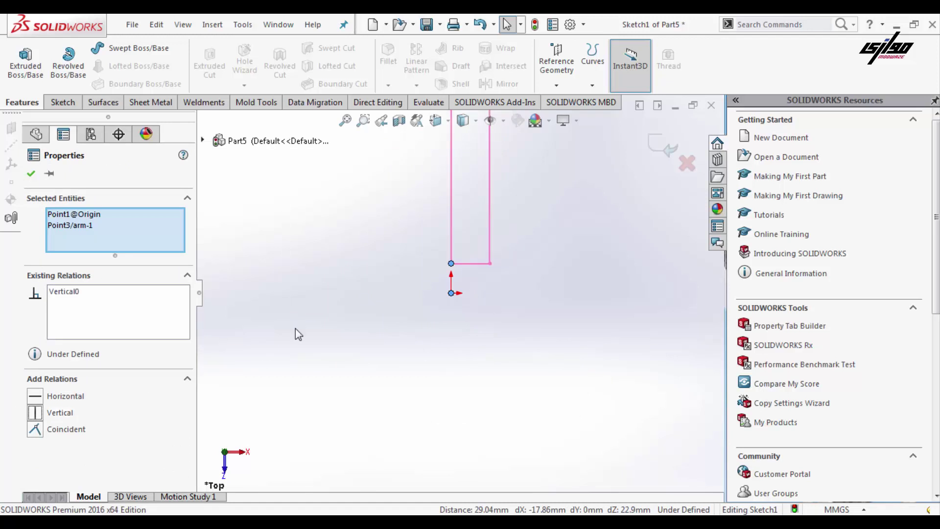
pyautogui.click(39, 398)
pyautogui.click(354, 334)
pyautogui.scroll(4, 503, 230)
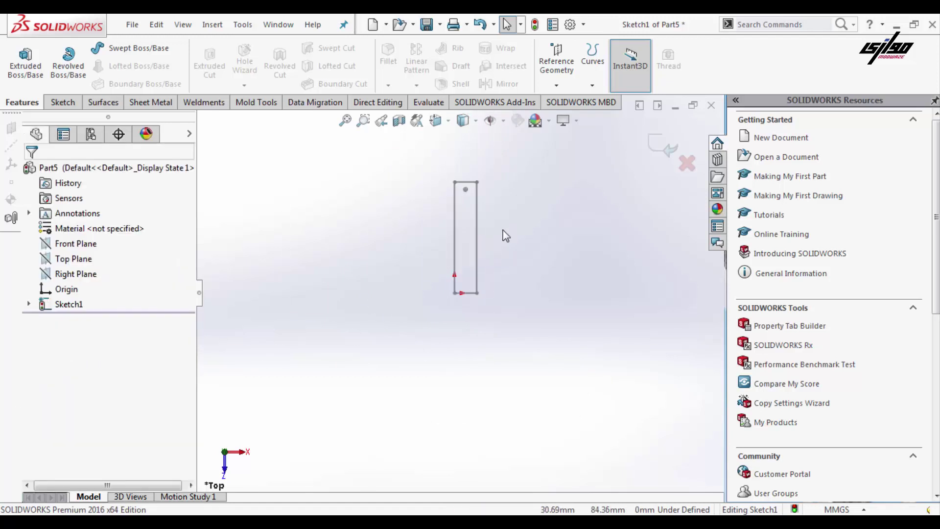
# Step: Copy the arm block within the sketch and move the copy clear of the original, beside it
pyautogui.scroll(-2, 506, 235)
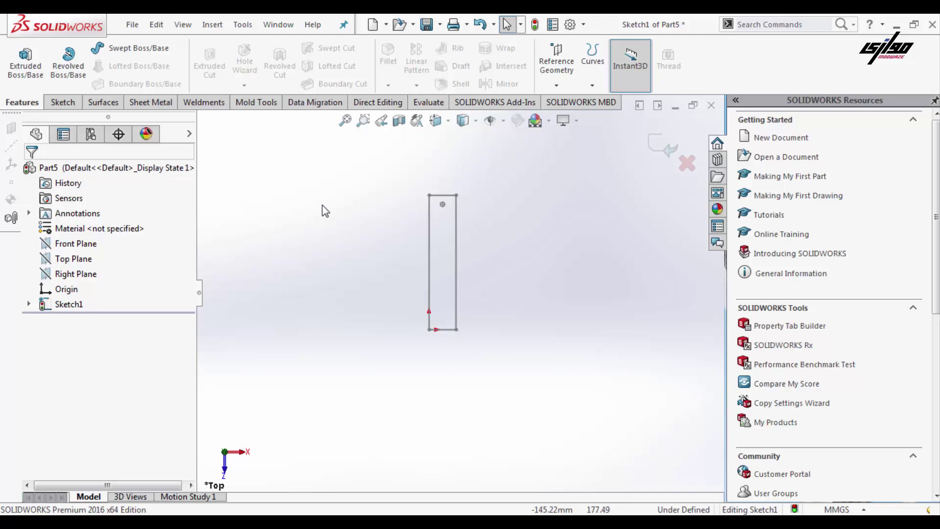
pyautogui.click(431, 237)
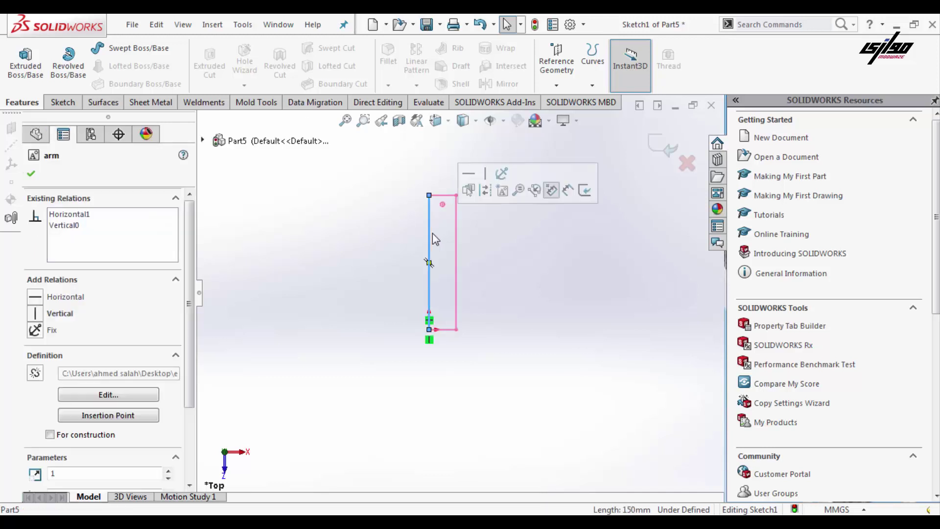
pyautogui.hotkey('ctrl', 'c')
pyautogui.hotkey('ctrl', 'v')
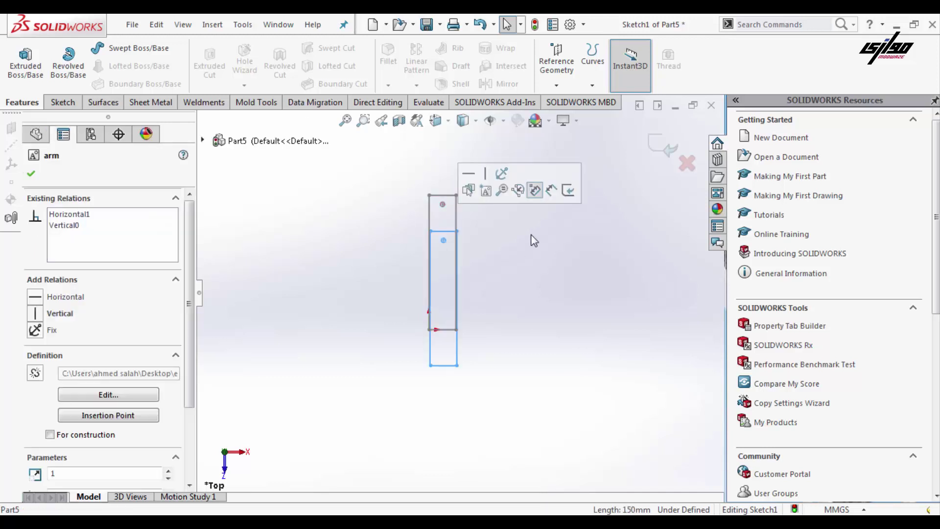
pyautogui.click(532, 255)
pyautogui.moveTo(457, 365); pyautogui.dragTo(568, 310)
# Step: Add a Concentric relation between the copied arm's hole and the original arm's hole
pyautogui.scroll(-5, 632, 158)
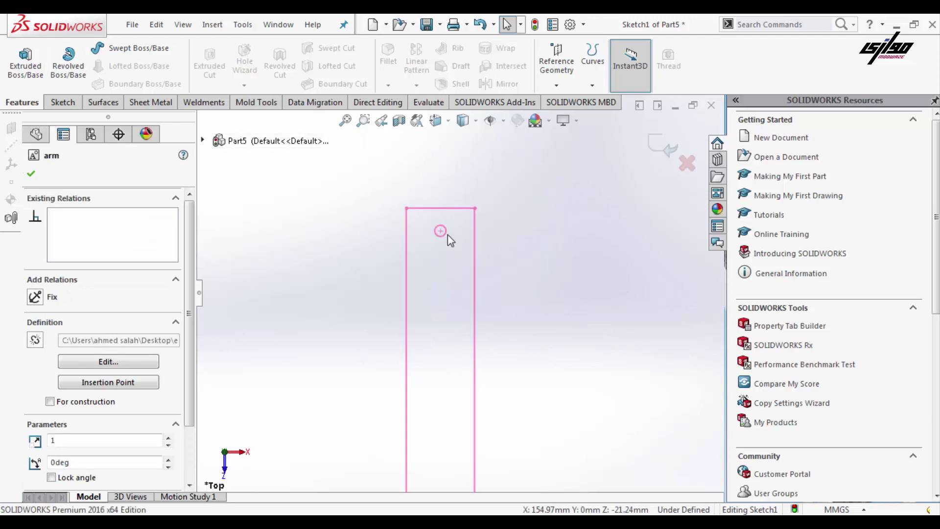
pyautogui.scroll(-2, 448, 234)
pyautogui.click(425, 247)
pyautogui.scroll(4, 435, 268)
pyautogui.scroll(2, 441, 280)
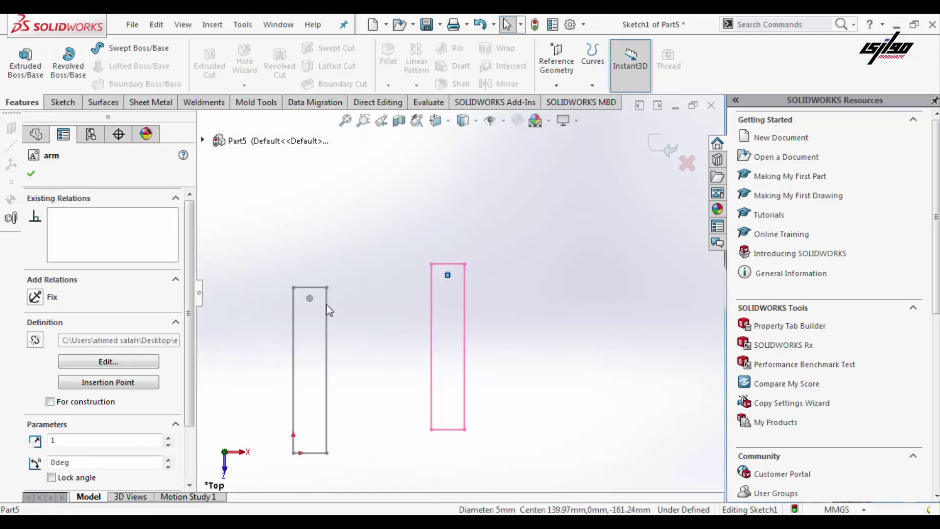
pyautogui.keyDown('ctrl'); pyautogui.click(310, 299); pyautogui.keyUp('ctrl')
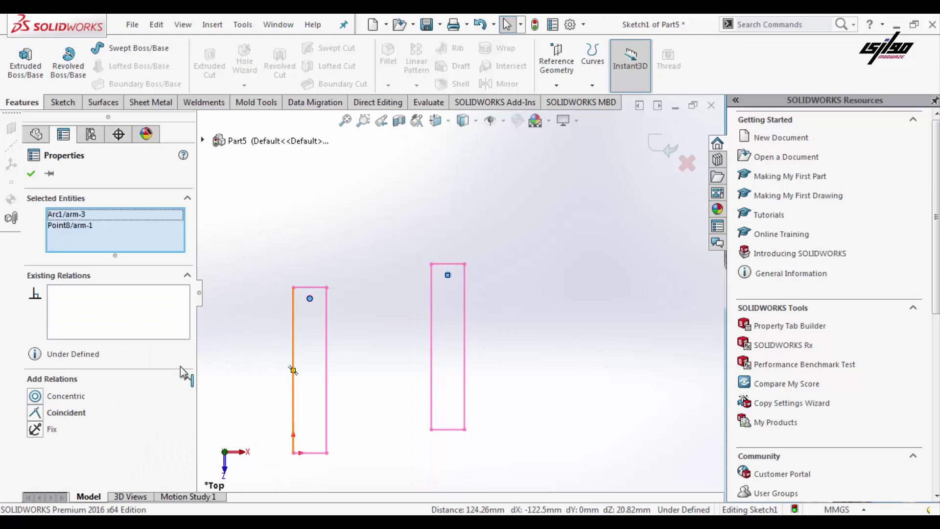
pyautogui.click(35, 396)
pyautogui.click(346, 405)
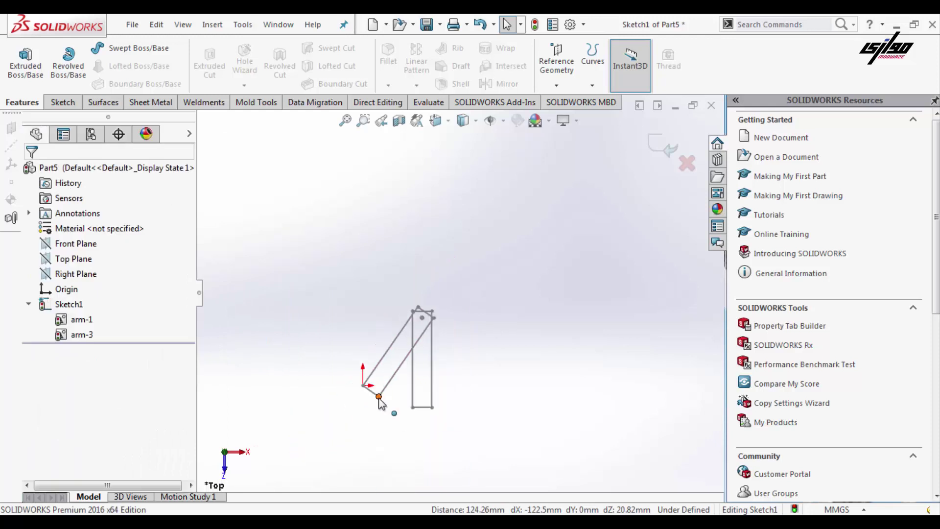
# Step: Try making the origin-anchored arm's short lower edge horizontal, then undo that relation
pyautogui.moveTo(379, 398)
pyautogui.mouseDown()
pyautogui.moveTo(356, 226)
pyautogui.moveTo(385, 257)
pyautogui.moveTo(366, 385)
pyautogui.moveTo(433, 415)
pyautogui.moveTo(449, 338)
pyautogui.moveTo(377, 382)
pyautogui.mouseUp()
pyautogui.scroll(-6, 378, 382)
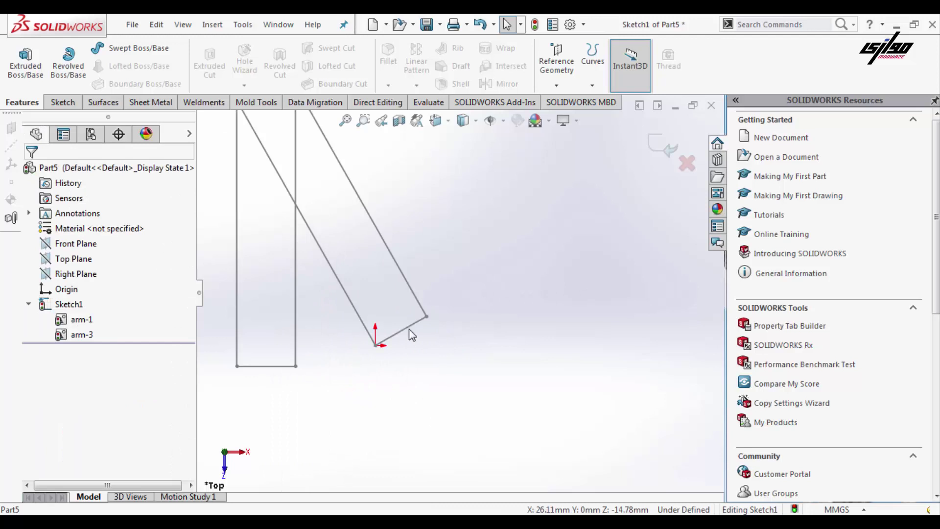
pyautogui.click(412, 327)
pyautogui.click(467, 267)
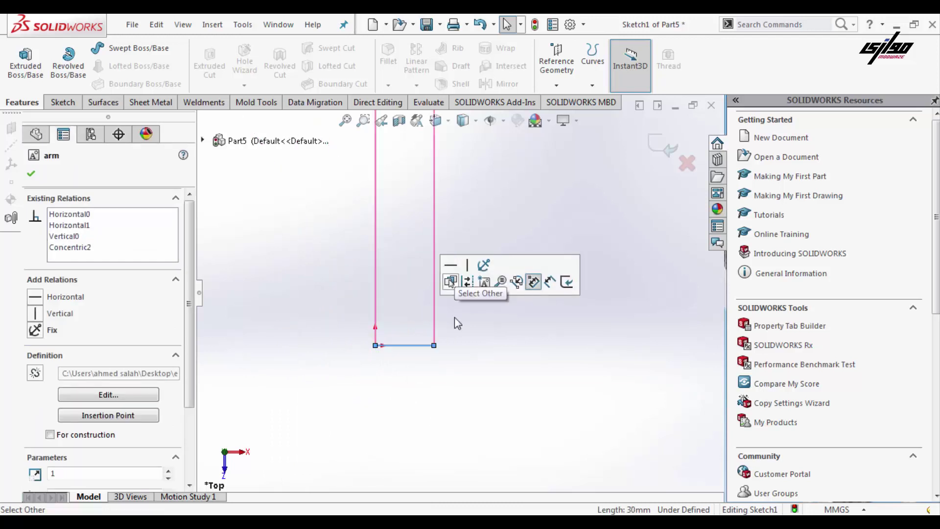
pyautogui.click(471, 311)
pyautogui.scroll(3, 472, 310)
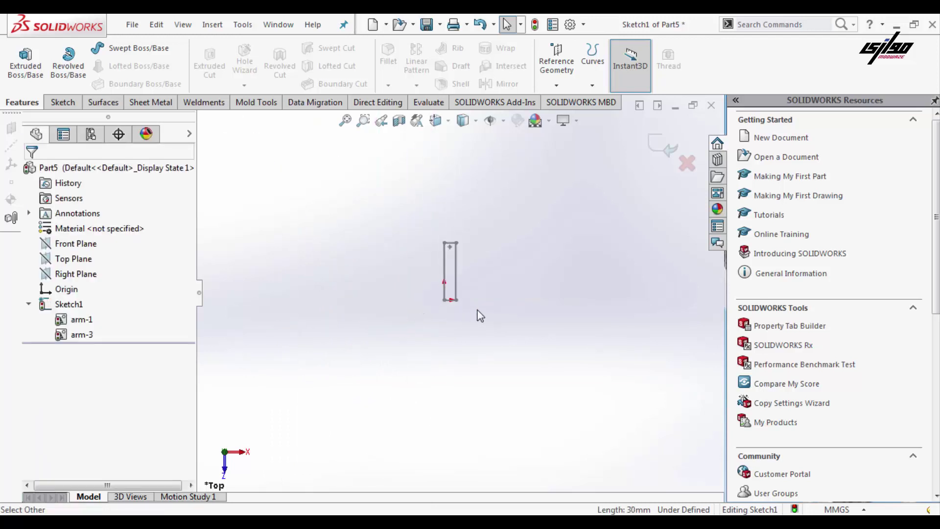
pyautogui.hotkey('ctrl', 'z')
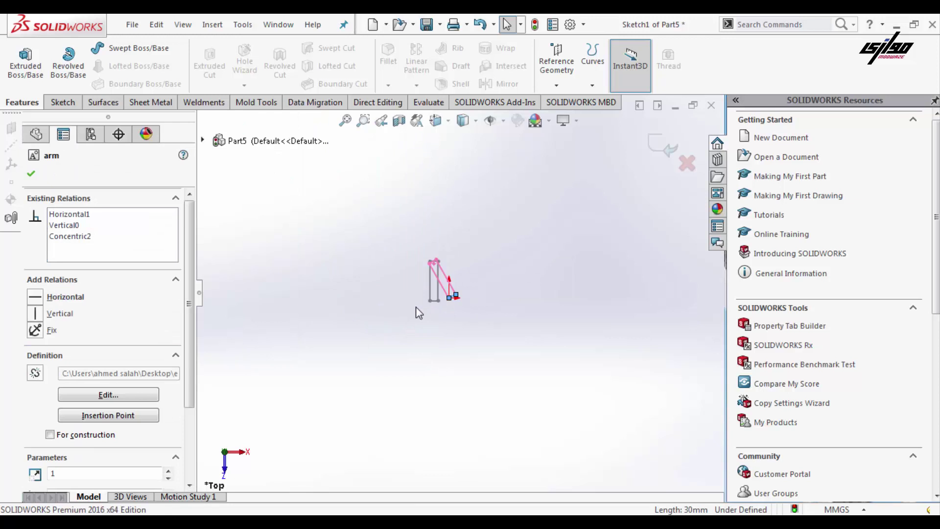
# Step: Swing the copied arm away from the anchored arm and make the anchored arm's short edge at the origin horizontal
pyautogui.scroll(2, 425, 305)
pyautogui.click(425, 306)
pyautogui.moveTo(439, 298); pyautogui.dragTo(308, 245)
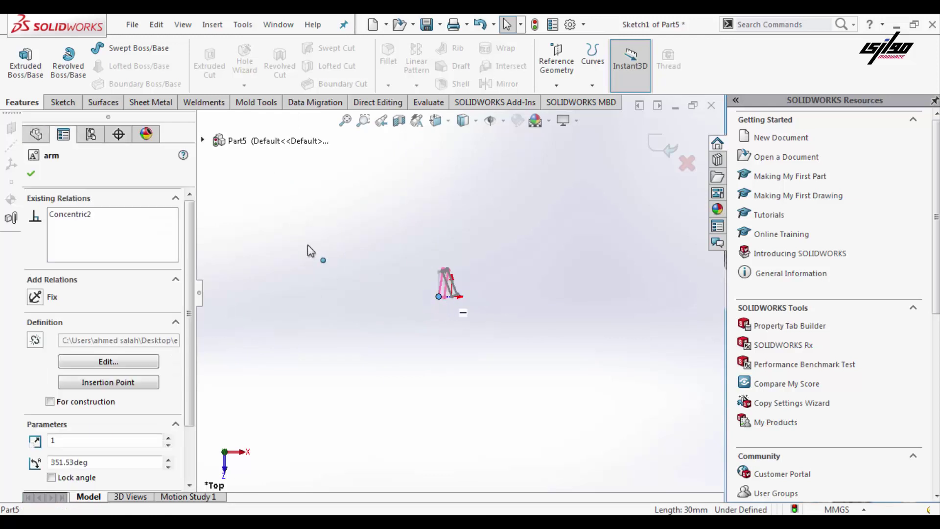
pyautogui.scroll(-6, 441, 320)
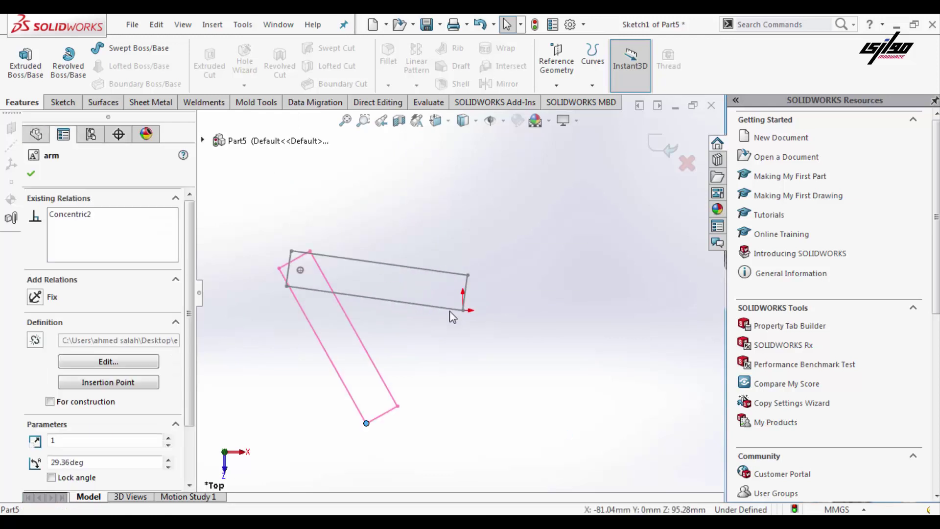
pyautogui.click(420, 407)
pyautogui.click(469, 275)
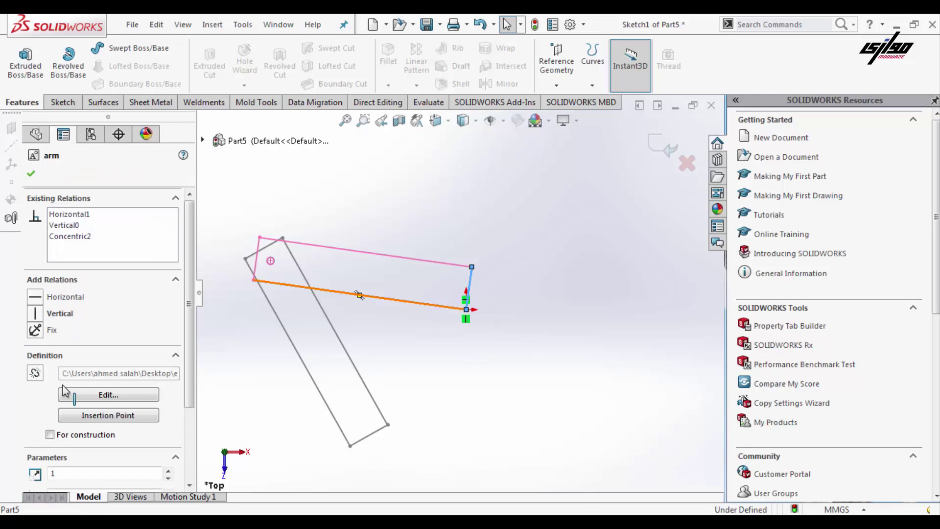
pyautogui.click(55, 298)
pyautogui.click(397, 360)
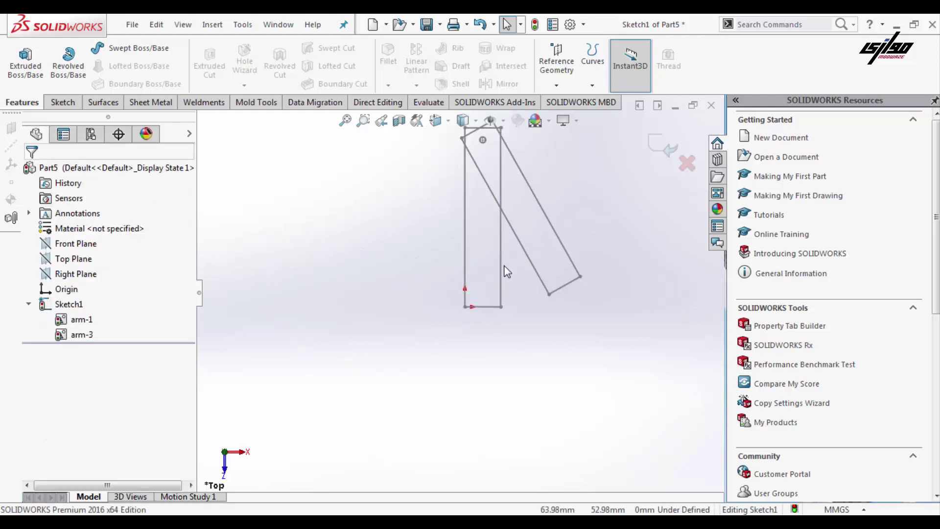
# Step: Rotate the copied arm about the shared hole until it stands roughly perpendicular to the upright arm
pyautogui.scroll(3, 531, 301)
pyautogui.moveTo(531, 284); pyautogui.dragTo(548, 227)
pyautogui.click(548, 229)
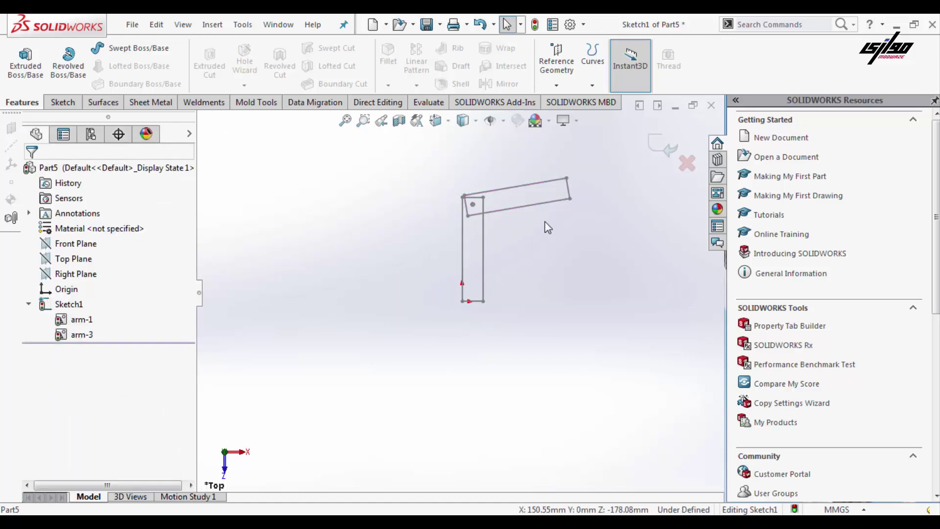
# Step: Extrude the upright arm's two contour regions, including its overlap with the other arm, with a Blind depth of 10 mm
pyautogui.click(39, 77)
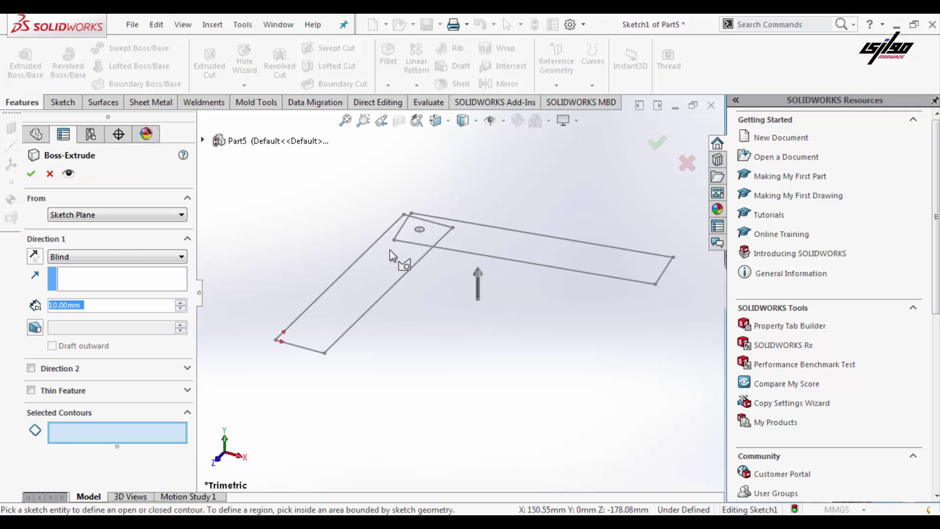
pyautogui.click(354, 286)
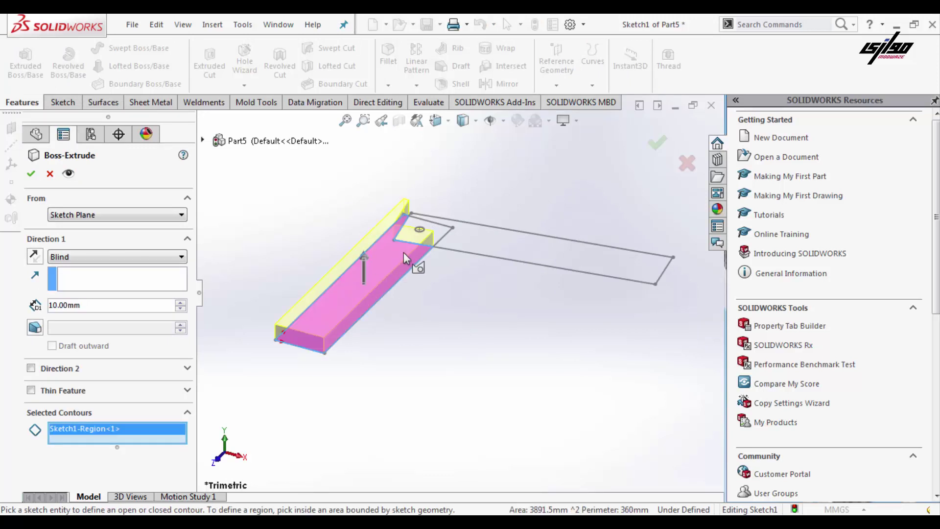
pyautogui.scroll(-5, 407, 245)
pyautogui.click(472, 242)
pyautogui.scroll(5, 474, 244)
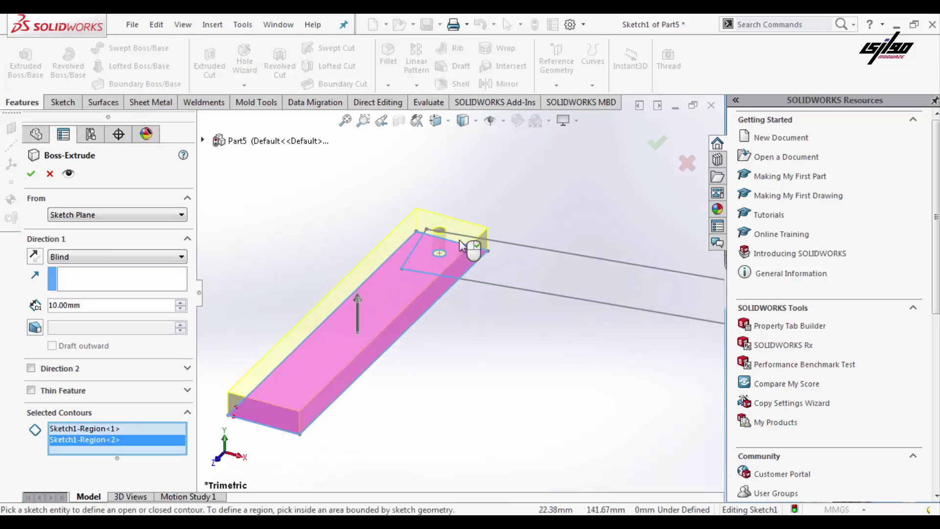
pyautogui.click(31, 174)
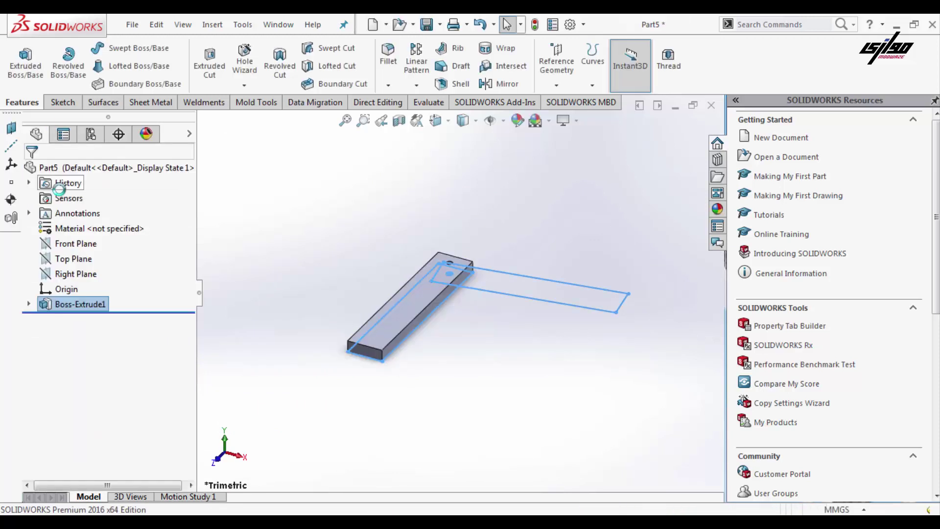
pyautogui.click(334, 212)
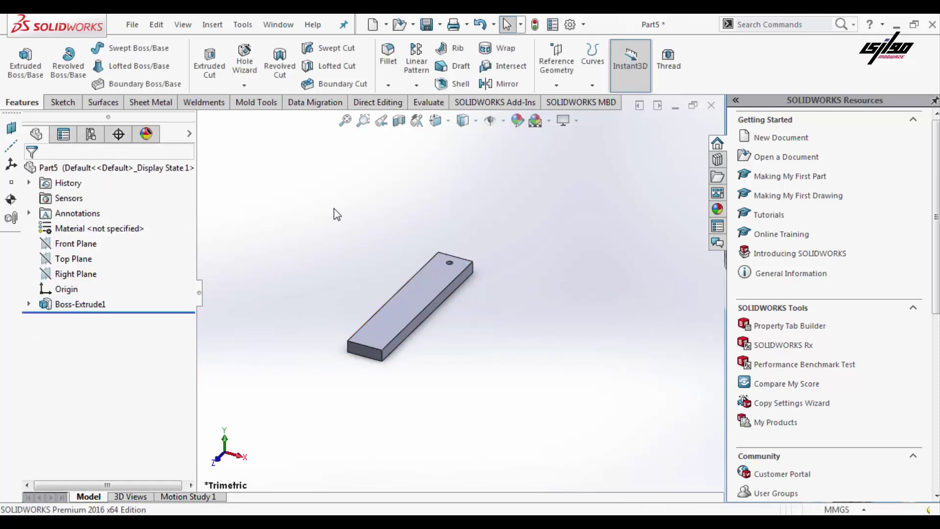
# Step: Extrude the second arm's two regions from the existing Sketch1 with a Blind depth of 10 mm as a separate body
pyautogui.click(25, 61)
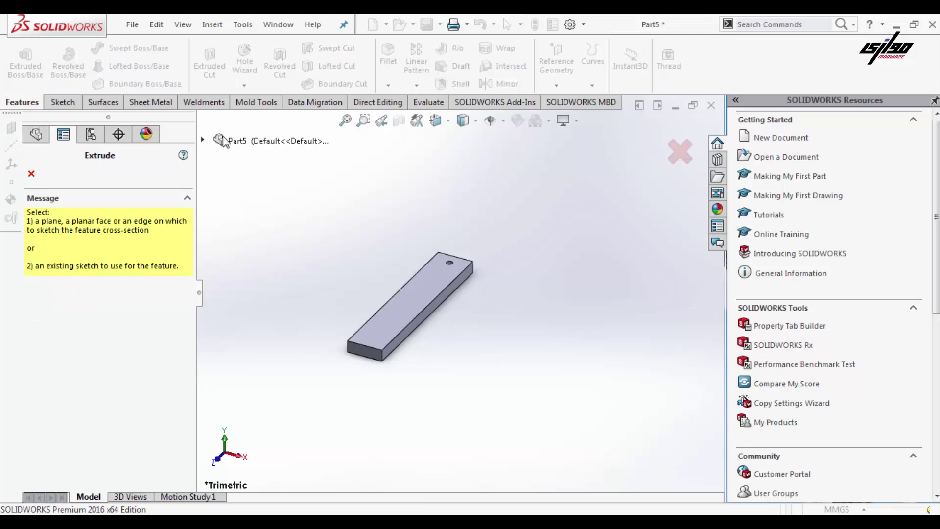
pyautogui.click(219, 277)
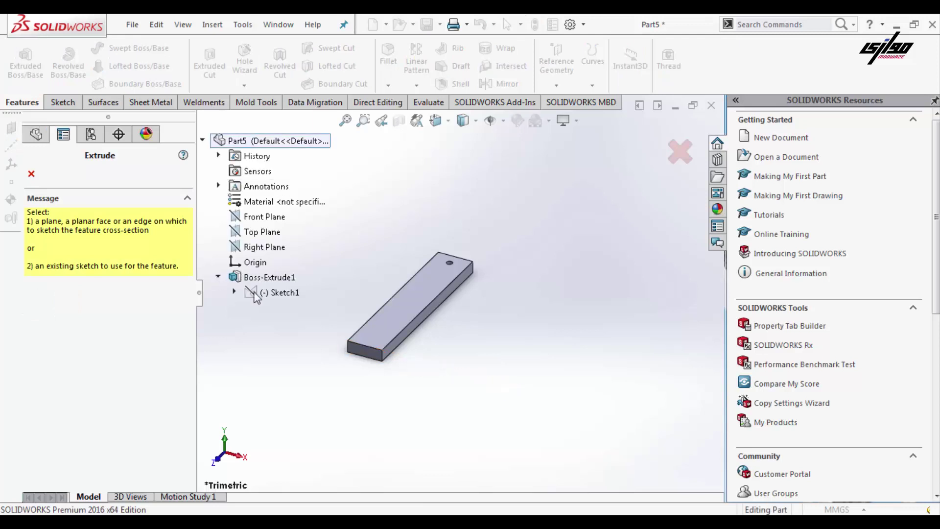
pyautogui.click(275, 293)
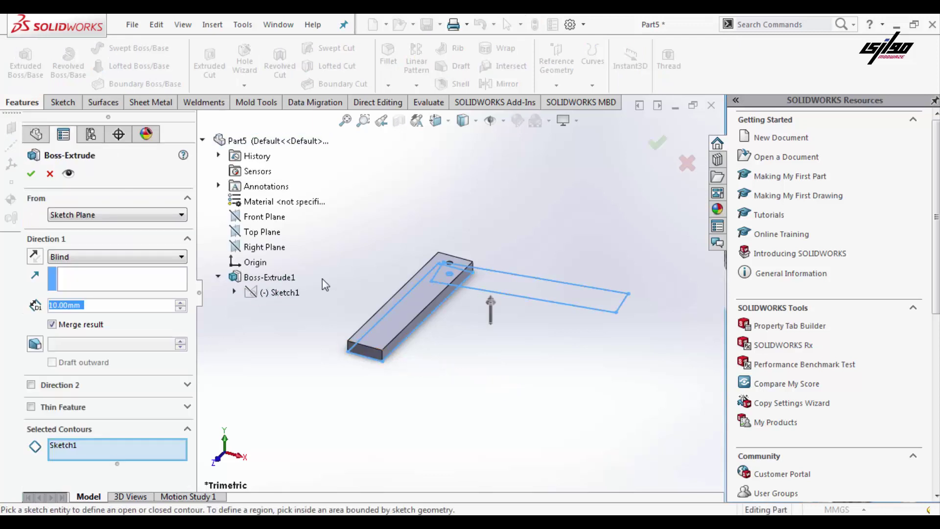
pyautogui.click(531, 293)
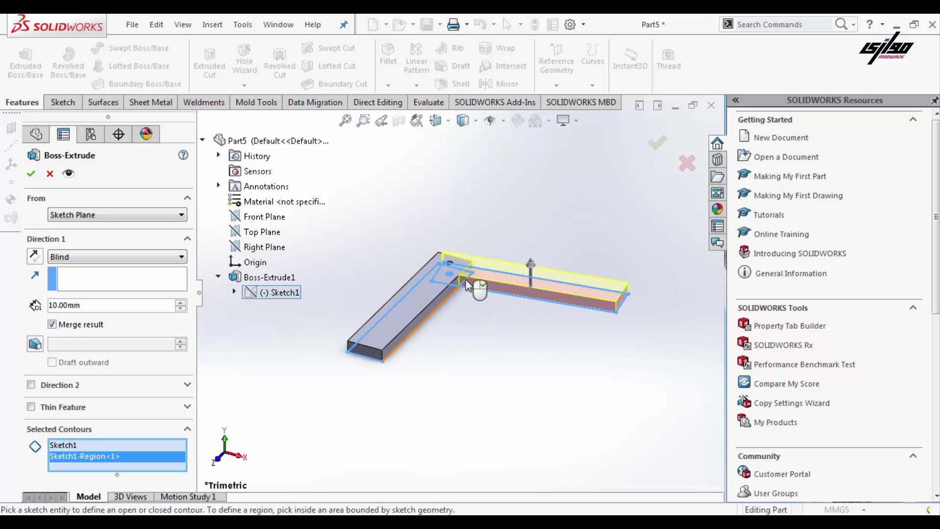
pyautogui.click(447, 284)
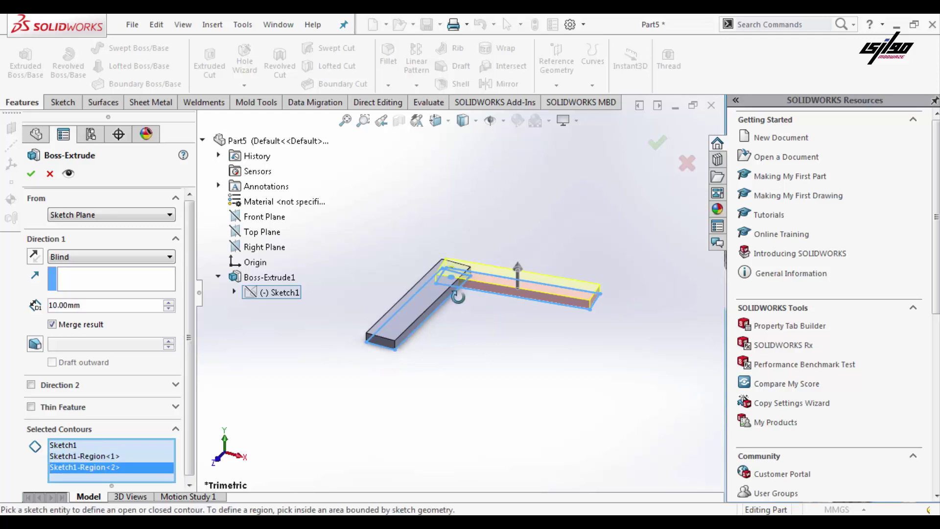
pyautogui.click(31, 174)
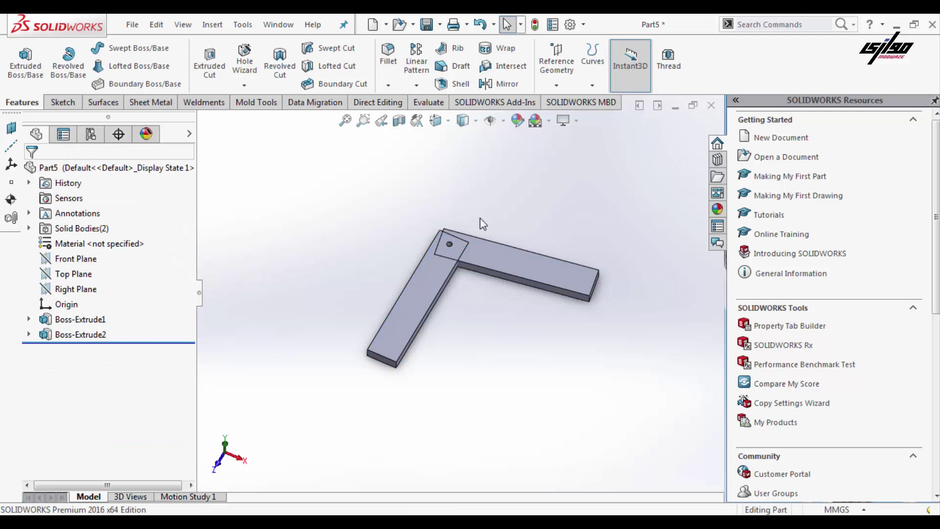
# Step: Edit the second arm's extrusion and reverse its direction so the arm sits beneath the first one
pyautogui.moveTo(442, 272); pyautogui.dragTo(462, 235, button='middle')
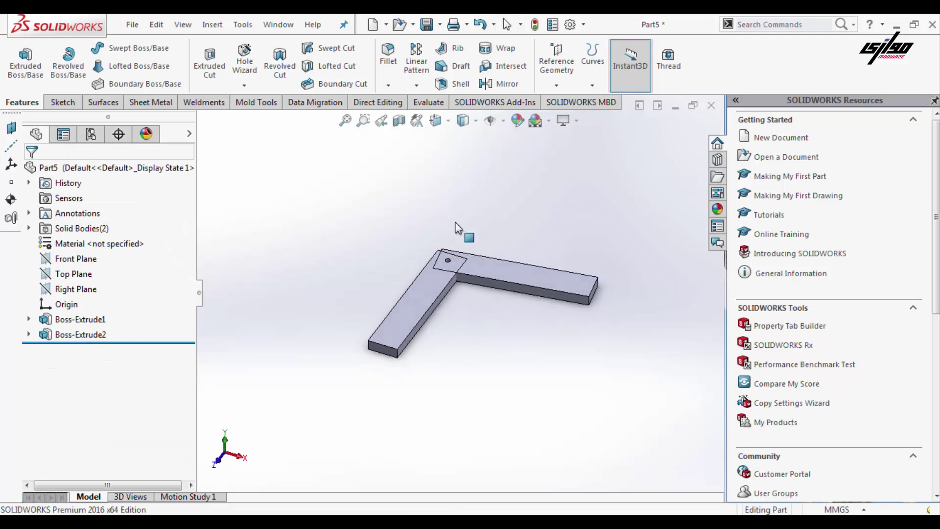
pyautogui.click(534, 223)
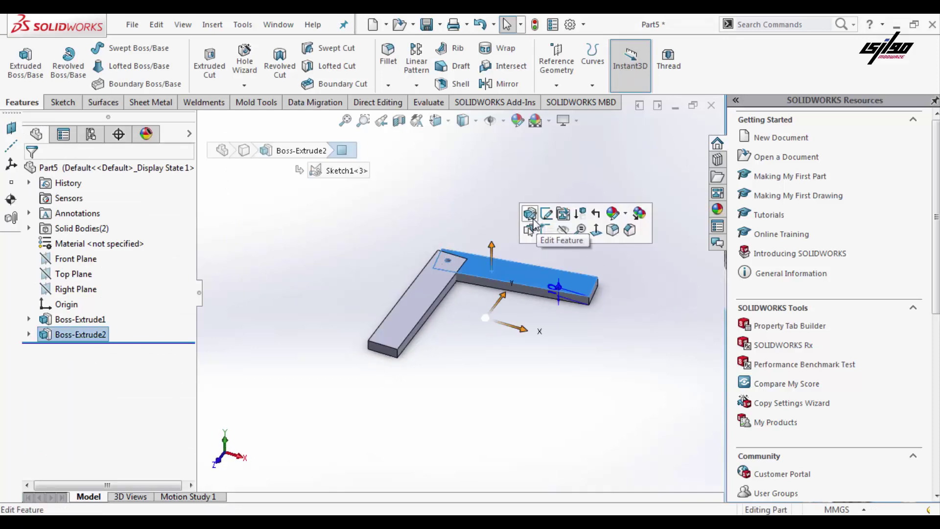
pyautogui.click(529, 216)
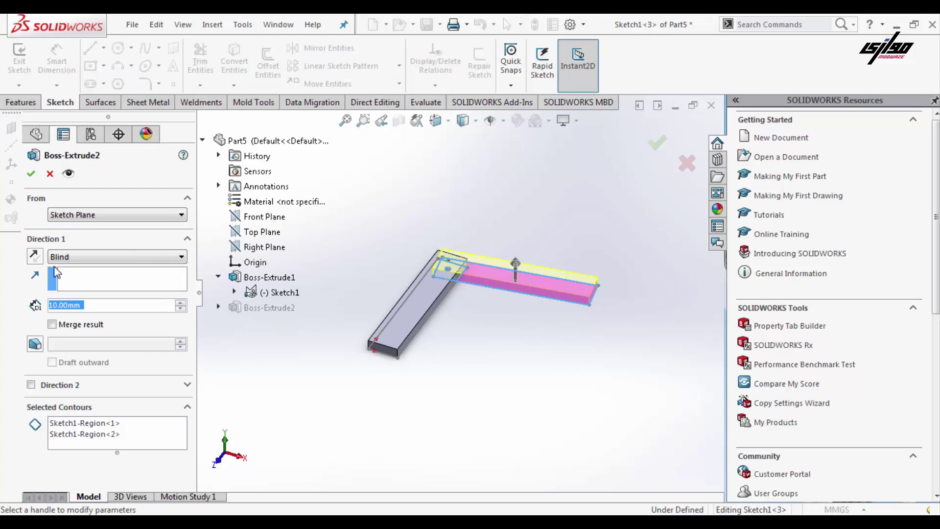
pyautogui.click(30, 174)
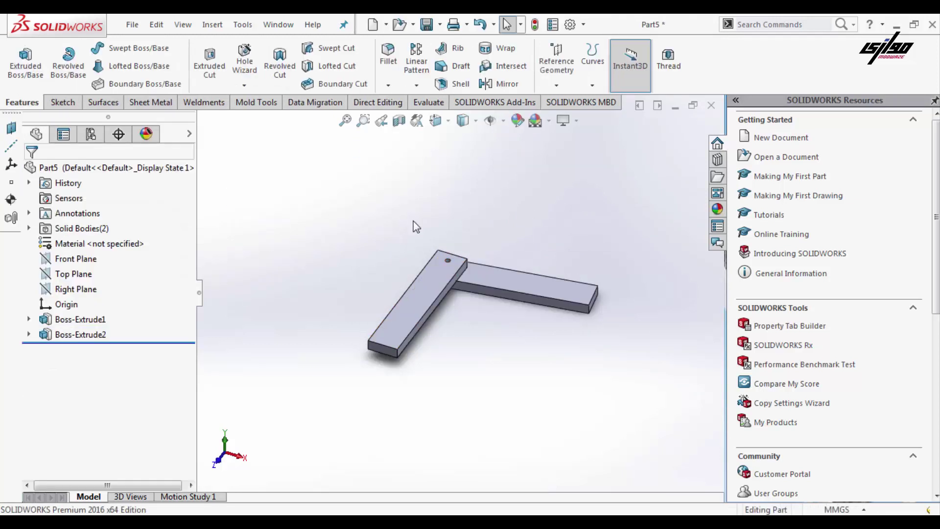
# Step: Start Save Bodies for the part's solid bodies and include both arms as separate part files
pyautogui.moveTo(418, 225); pyautogui.dragTo(393, 373, button='middle')
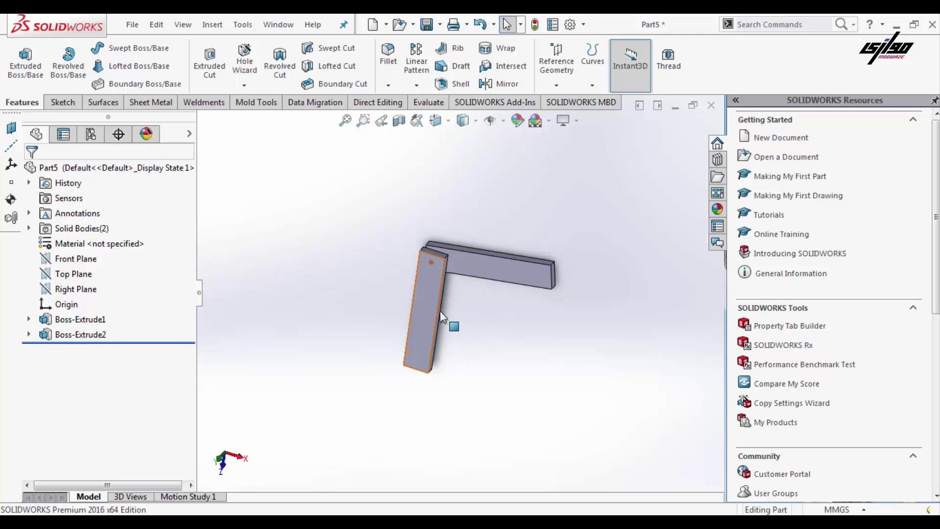
pyautogui.click(30, 229)
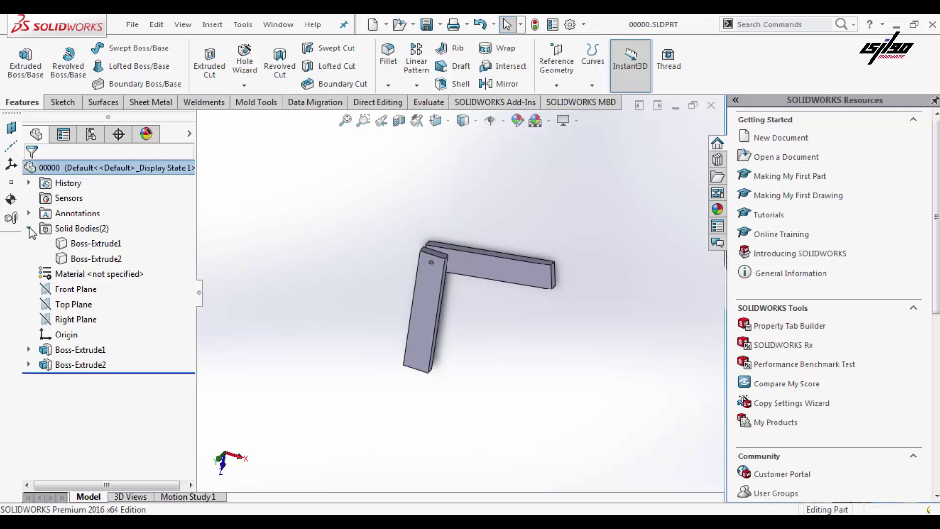
pyautogui.rightClick(86, 243)
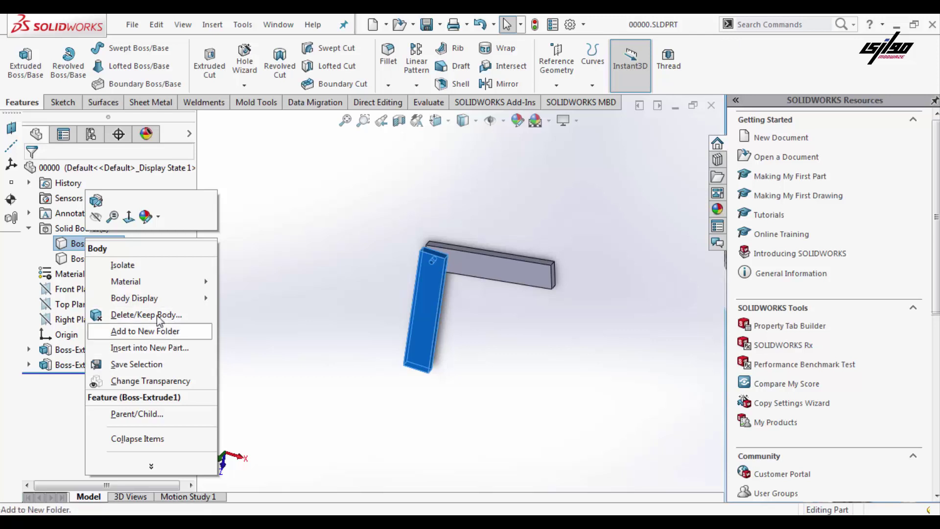
pyautogui.click(69, 228)
pyautogui.rightClick(68, 227)
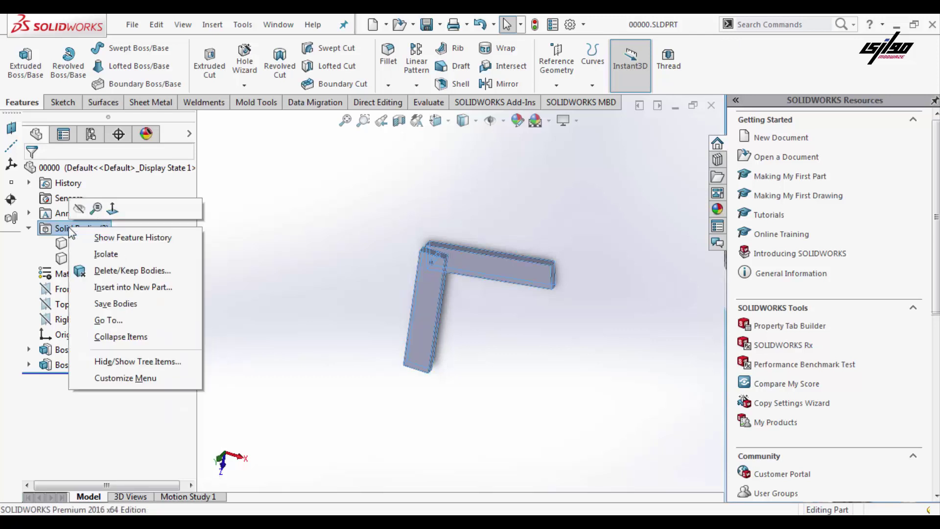
pyautogui.click(116, 304)
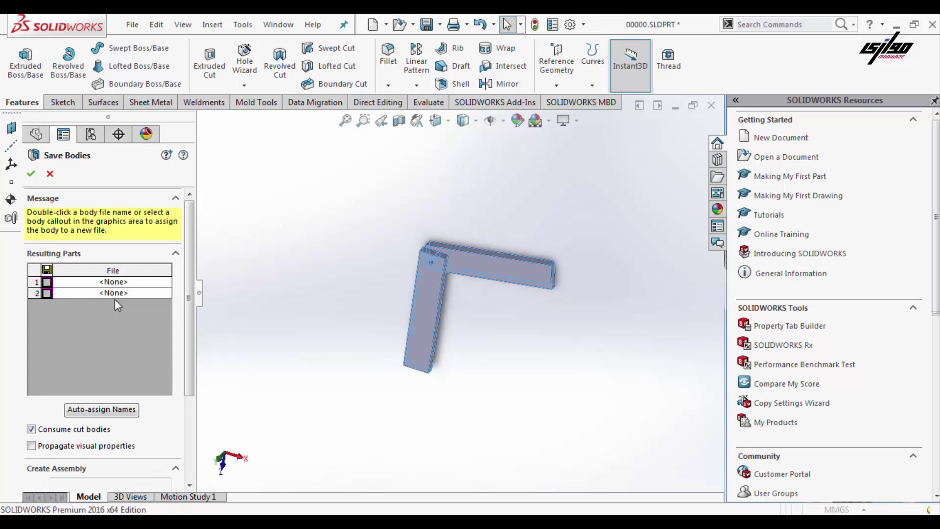
pyautogui.click(43, 281)
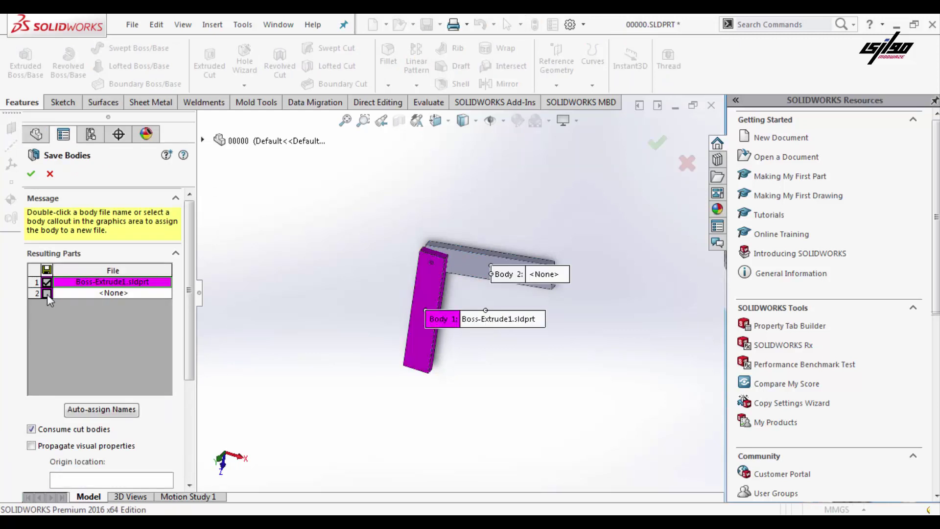
pyautogui.click(47, 293)
# Step: Create an assembly file named asssa from the two saved arm bodies and complete Save Bodies
pyautogui.scroll(-3, 101, 417)
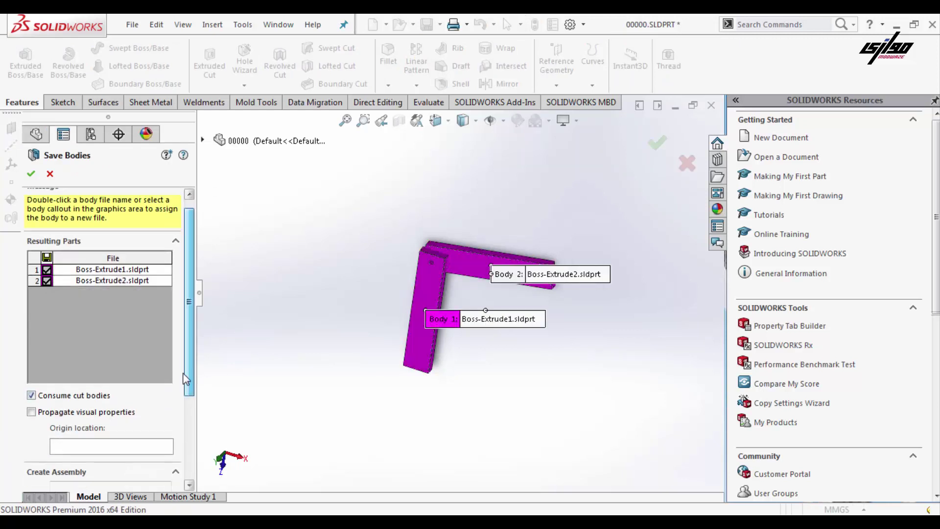
pyautogui.click(93, 410)
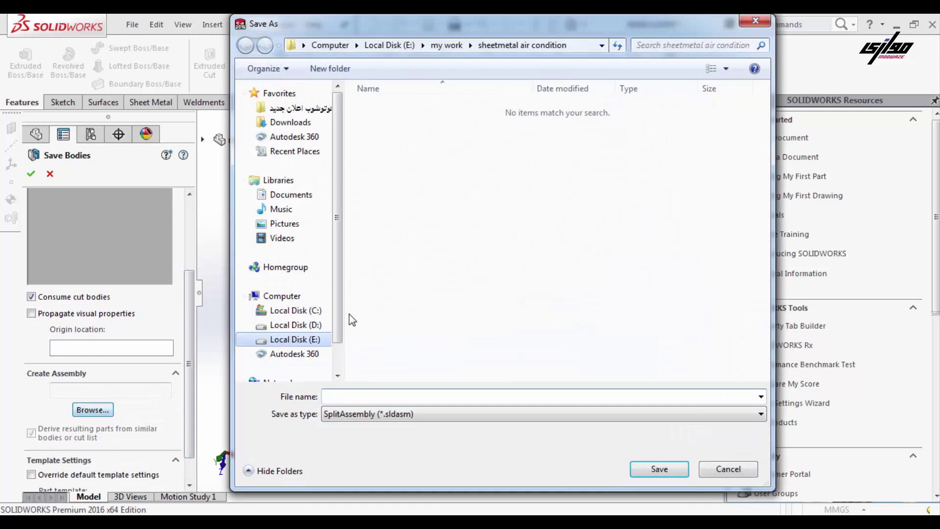
pyautogui.write('000')
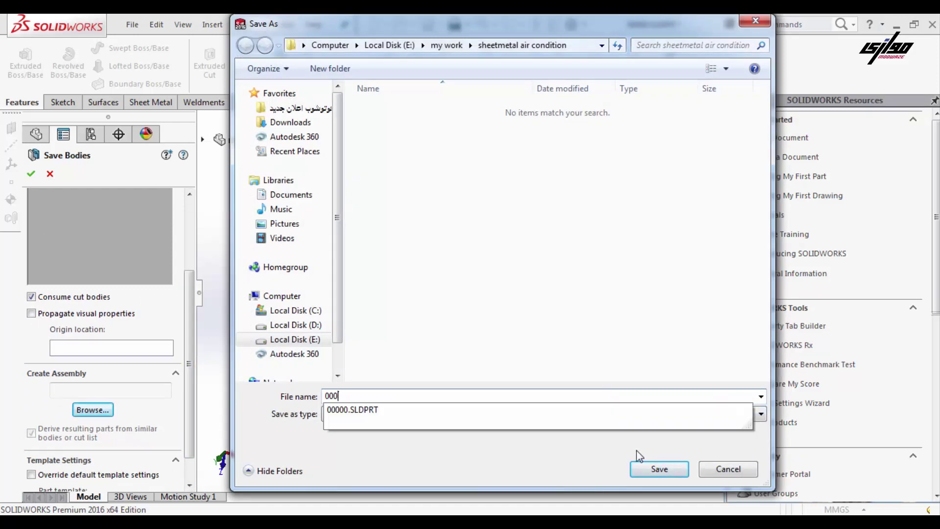
pyautogui.press('Return')
pyautogui.click(658, 143)
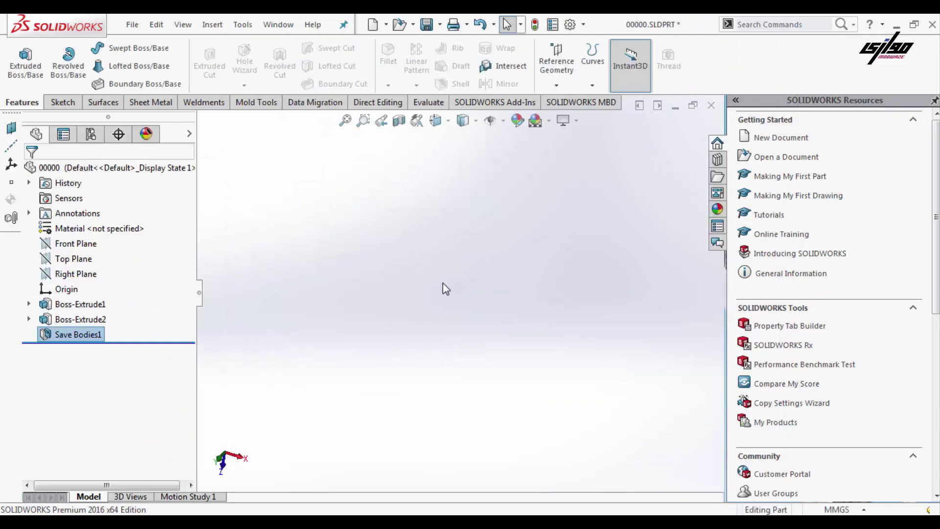
# Step: Switch to the asssa assembly and float the second arm, the one lying behind the upright arm
pyautogui.hotkey('ctrl', 'Tab')
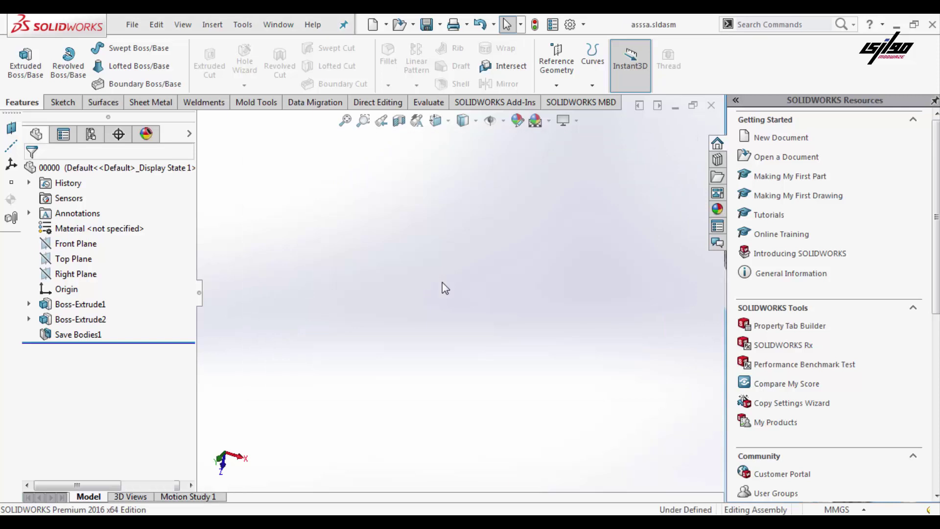
pyautogui.scroll(3, 443, 282)
pyautogui.moveTo(445, 281); pyautogui.dragTo(405, 273, button='middle')
pyautogui.click(405, 273)
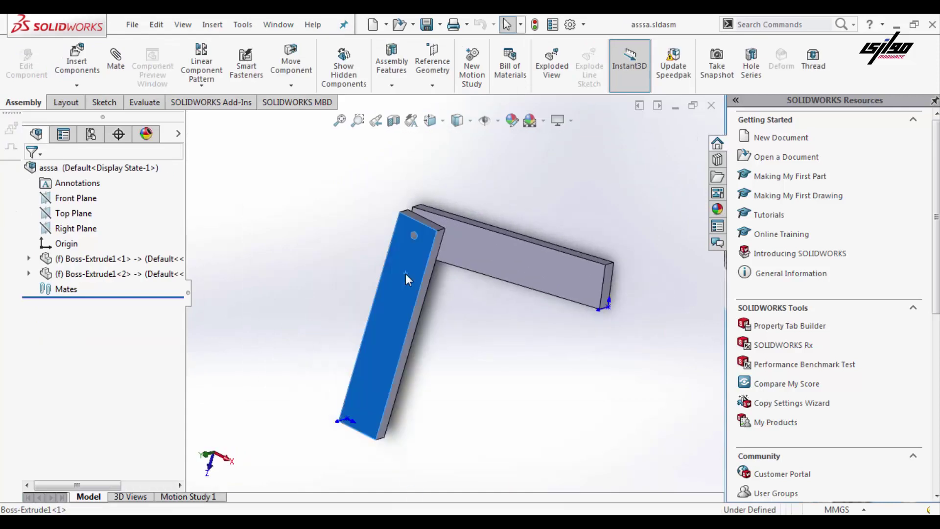
pyautogui.rightClick(405, 273)
pyautogui.click(582, 275)
pyautogui.rightClick(582, 276)
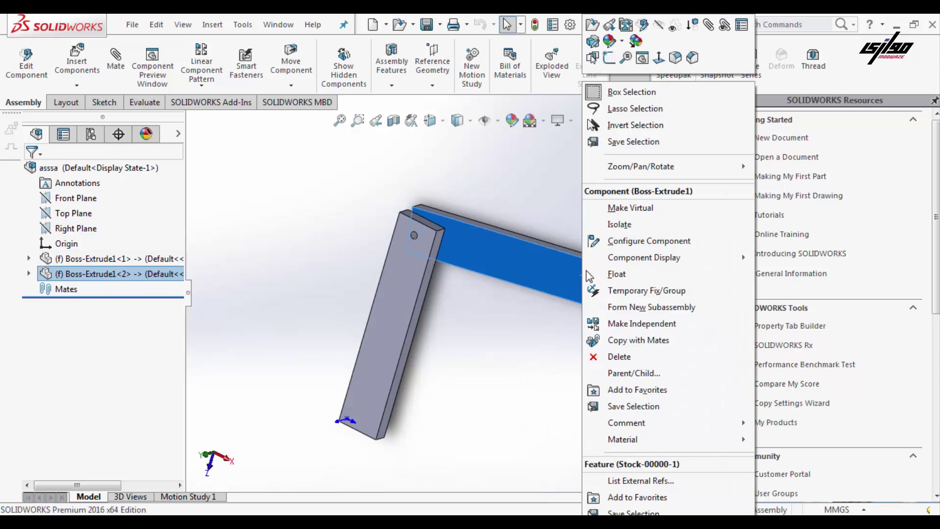
pyautogui.click(613, 271)
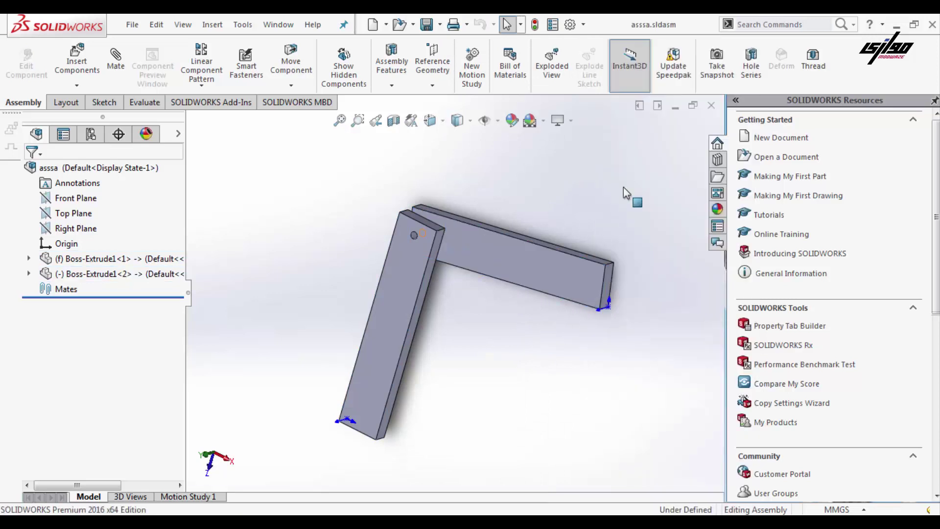